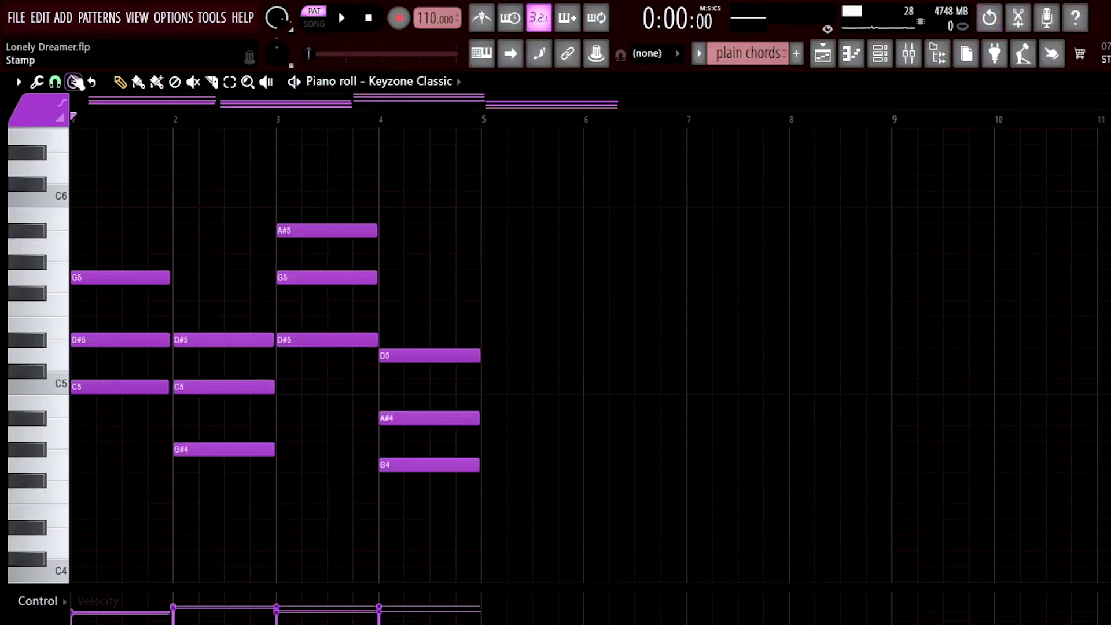
Audition a few pitches, and extend the first chord with A#5 on top and a C4 bass note
{"action": "key", "text": "space"}
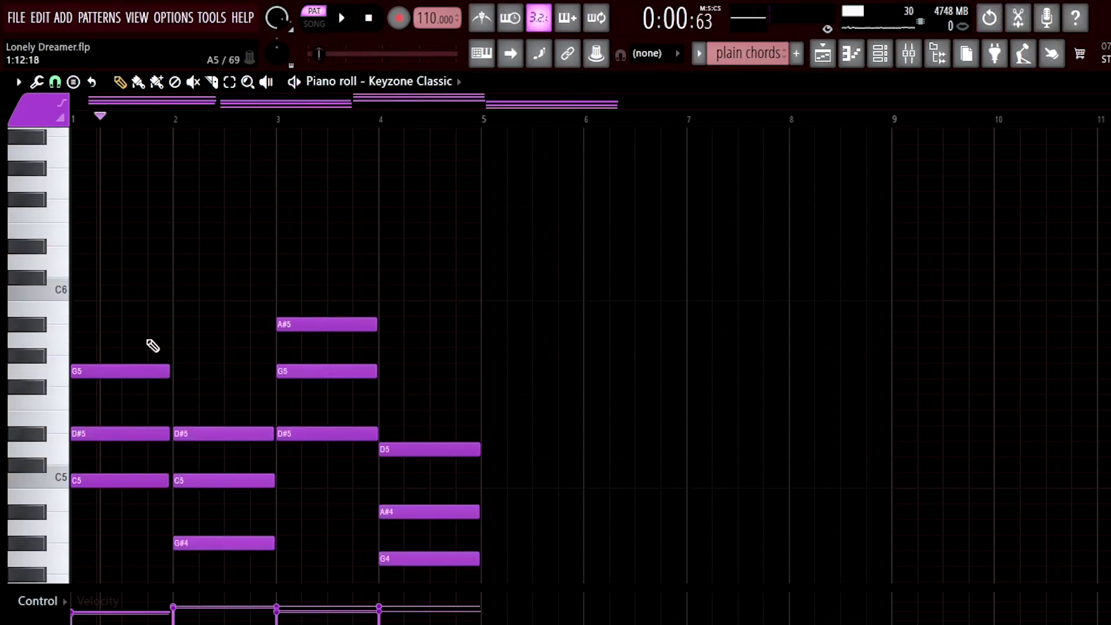
{"action": "scroll", "coordinate": [162, 200], "scroll_direction": "down", "scroll_amount": 3}
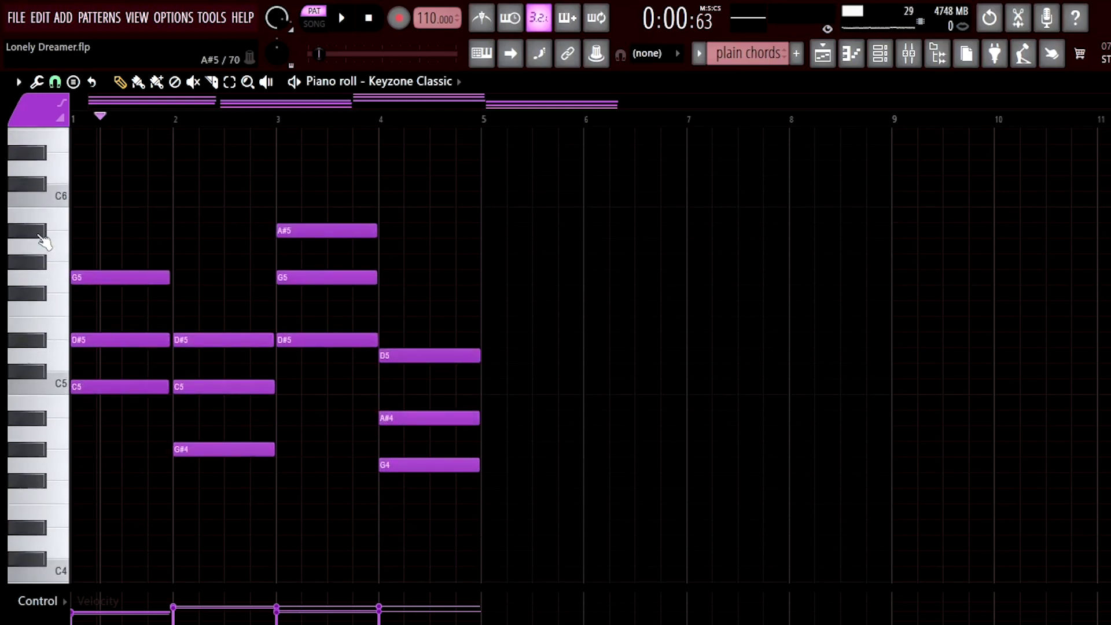
{"action": "left_click", "coordinate": [67, 389]}
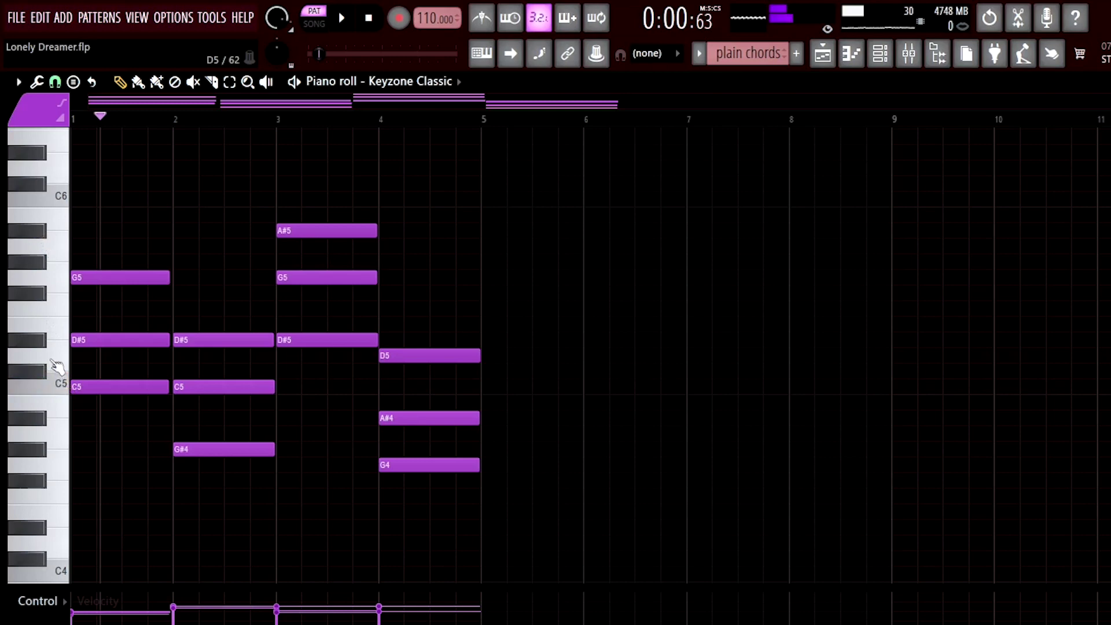
{"action": "left_click", "coordinate": [51, 313]}
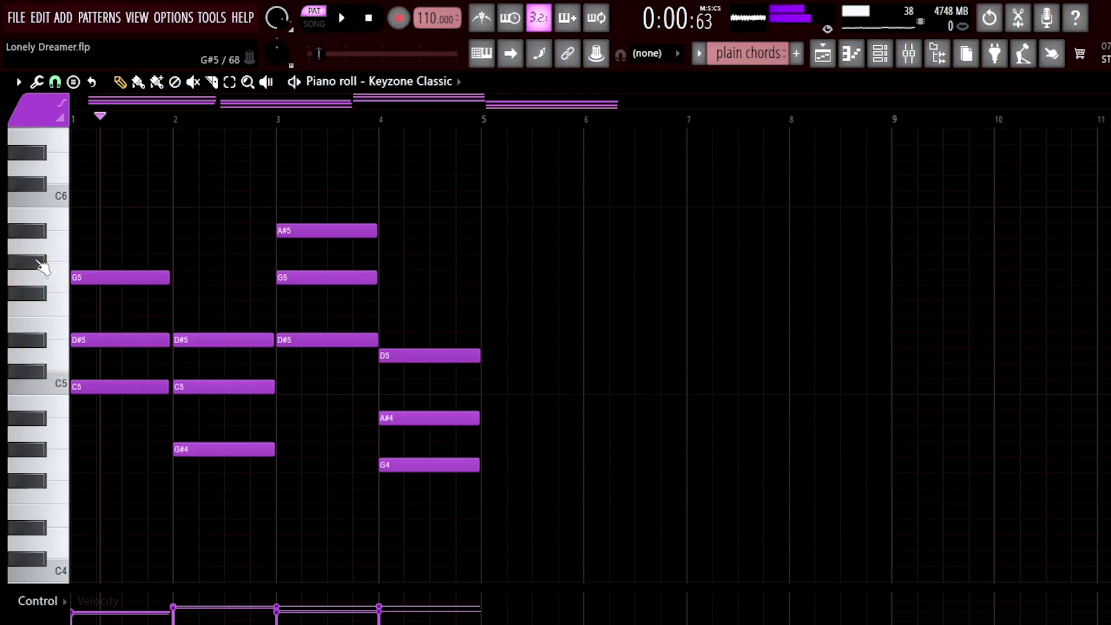
{"action": "left_click", "coordinate": [35, 231]}
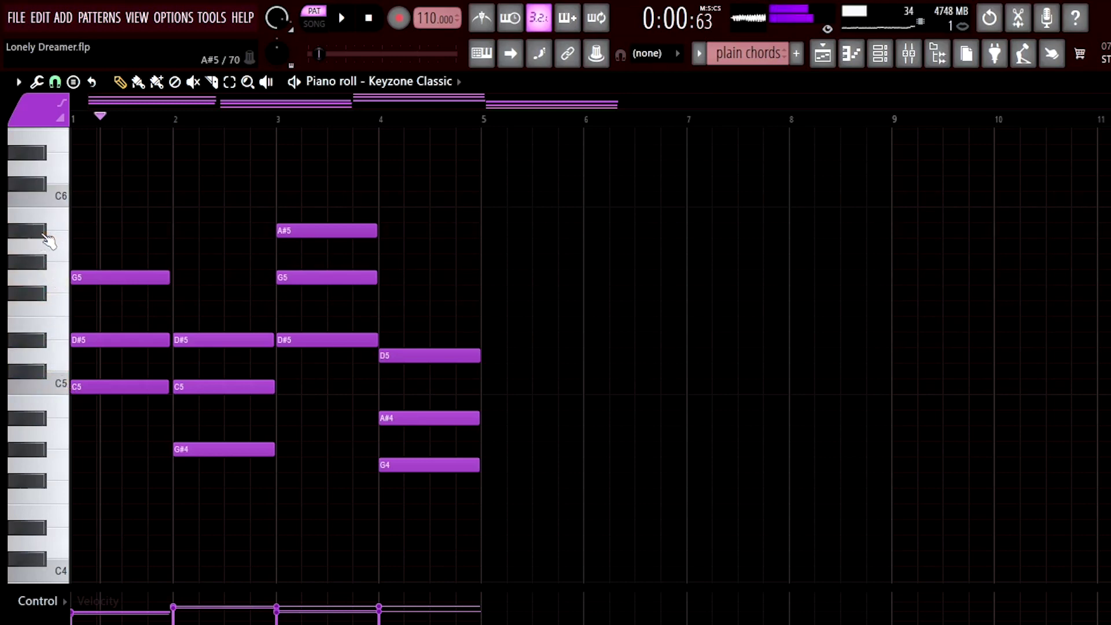
{"action": "left_click", "coordinate": [82, 230]}
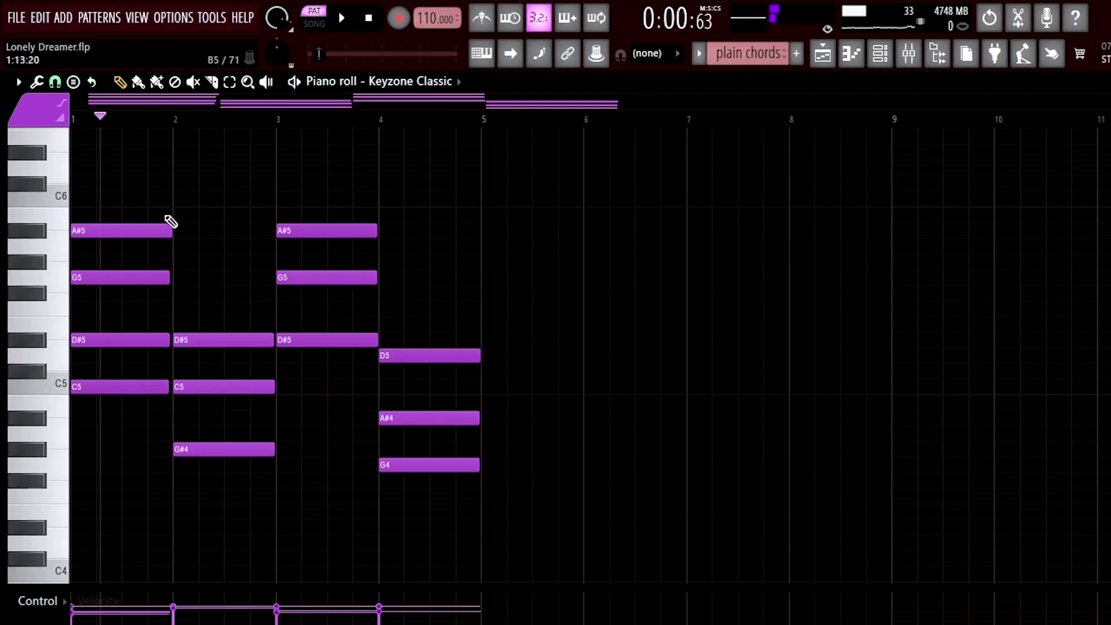
{"action": "scroll", "coordinate": [144, 318], "scroll_direction": "down", "scroll_amount": 3}
{"action": "left_click", "coordinate": [106, 432]}
Remove G#4 from the bar 2 chord and add a G5 on top and a G#3 bass note
{"action": "right_click", "coordinate": [204, 308]}
{"action": "scroll", "coordinate": [205, 291], "scroll_direction": "up", "scroll_amount": 3}
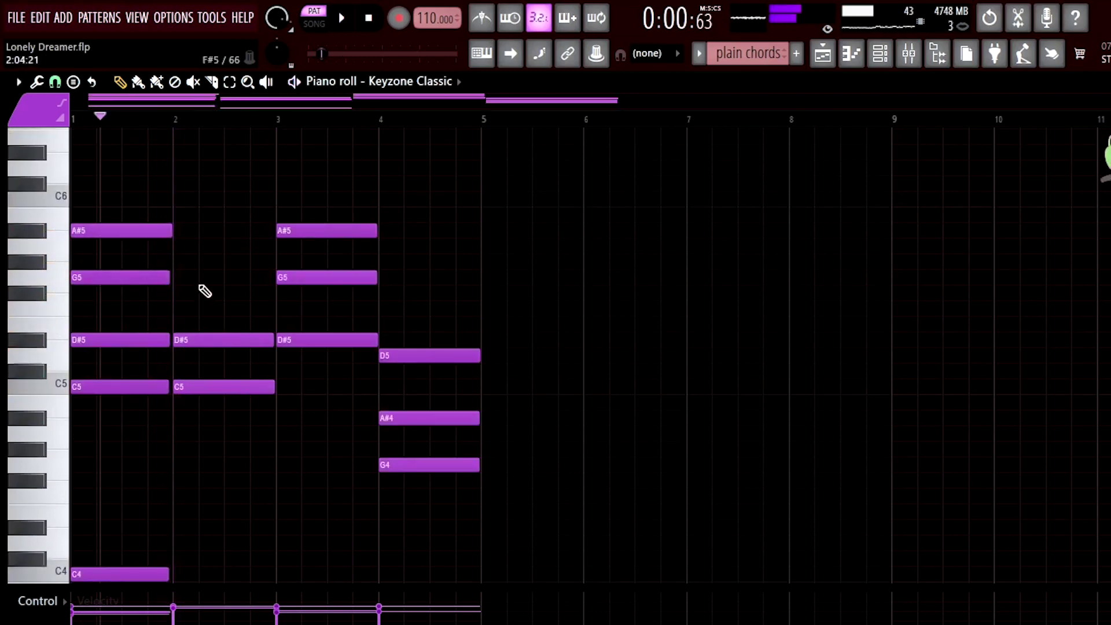
{"action": "left_click", "coordinate": [185, 276]}
{"action": "scroll", "coordinate": [222, 399], "scroll_direction": "down", "scroll_amount": 3}
{"action": "left_click", "coordinate": [226, 449]}
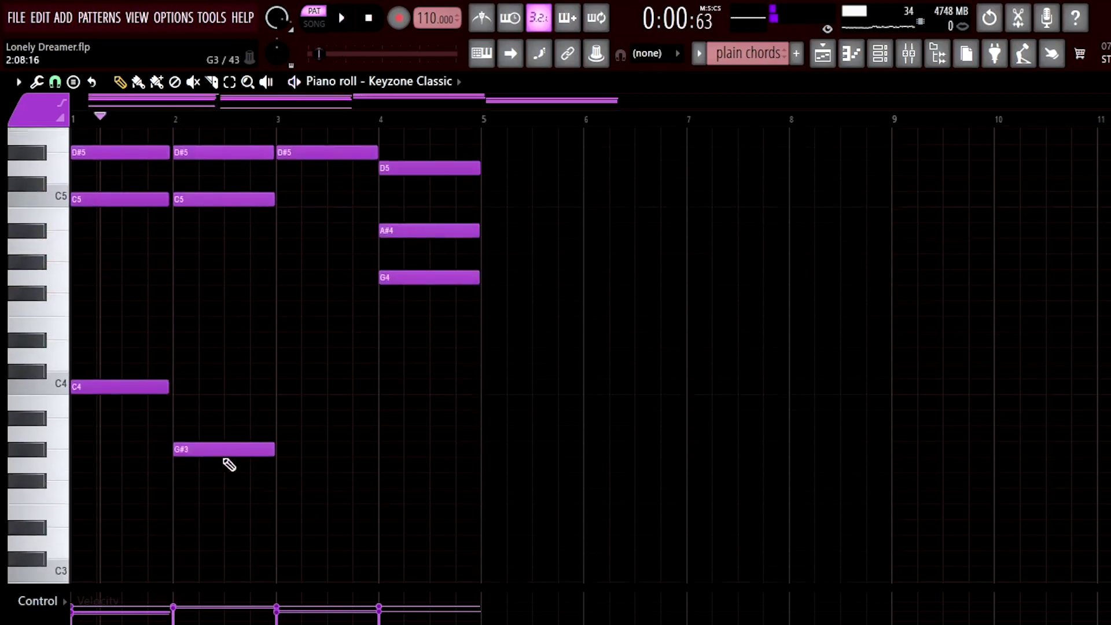
Add bass notes D#4 in bar 3 and G3 in bar 4, and replace bar 4's G4 with F5 on top
{"action": "scroll", "coordinate": [235, 450], "scroll_direction": "up", "scroll_amount": 1}
{"action": "right_click", "coordinate": [428, 322]}
{"action": "left_click", "coordinate": [327, 384]}
{"action": "left_click", "coordinate": [387, 458]}
{"action": "key", "text": "space"}
{"action": "key", "text": "space"}
{"action": "scroll", "coordinate": [387, 461], "scroll_direction": "up", "scroll_amount": 3}
{"action": "left_click", "coordinate": [421, 308]}
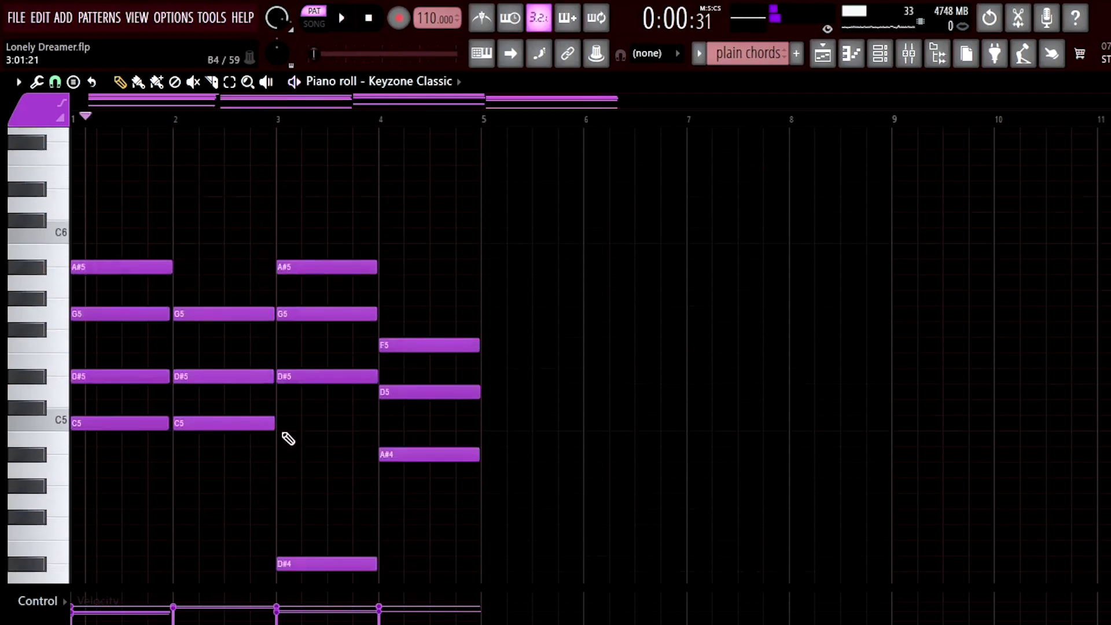
Write half-bar melody notes above the chords: D6 and D#6 in bar 1, A#6 and G#6 in bar 2, G6 in bar 3
{"action": "scroll", "coordinate": [219, 306], "scroll_direction": "down", "scroll_amount": 2}
{"action": "scroll", "coordinate": [135, 256], "scroll_direction": "up", "scroll_amount": 3}
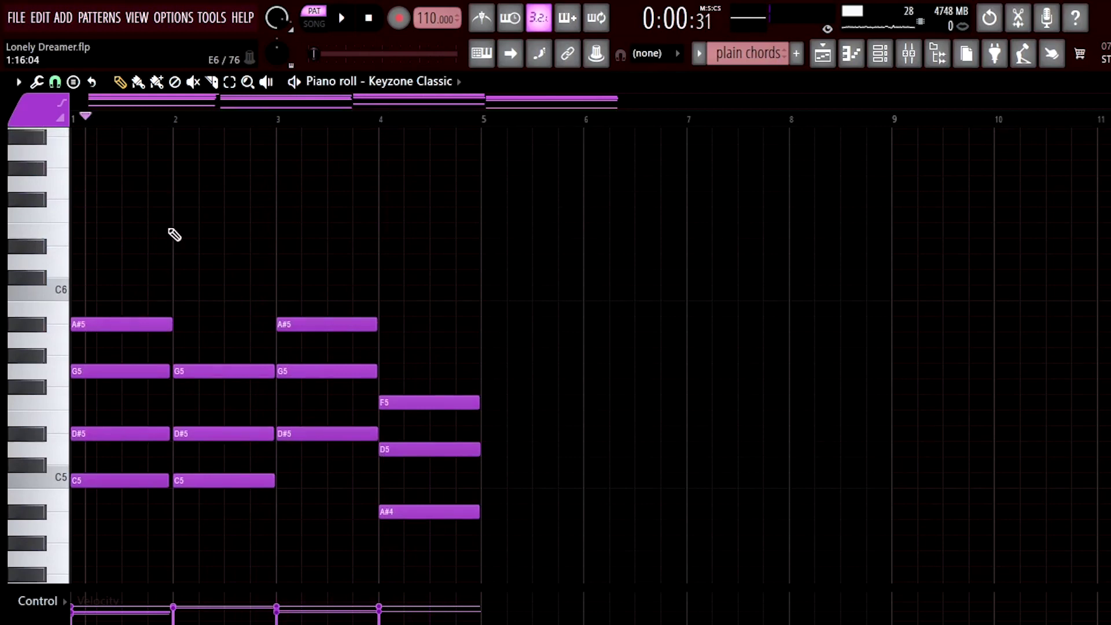
{"action": "scroll", "coordinate": [70, 301], "scroll_direction": "down", "scroll_amount": 1}
{"action": "scroll", "coordinate": [174, 307], "scroll_direction": "up", "scroll_amount": 3}
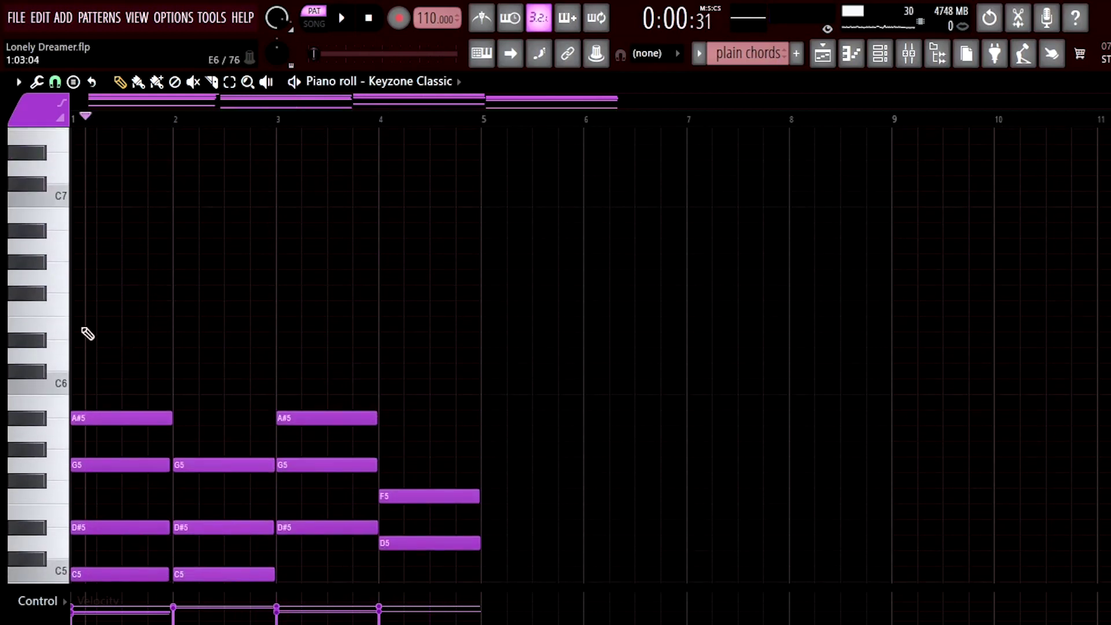
{"action": "scroll", "coordinate": [136, 297], "scroll_direction": "down", "scroll_amount": 3}
{"action": "scroll", "coordinate": [95, 283], "scroll_direction": "up", "scroll_amount": 1}
{"action": "left_click", "coordinate": [93, 262]}
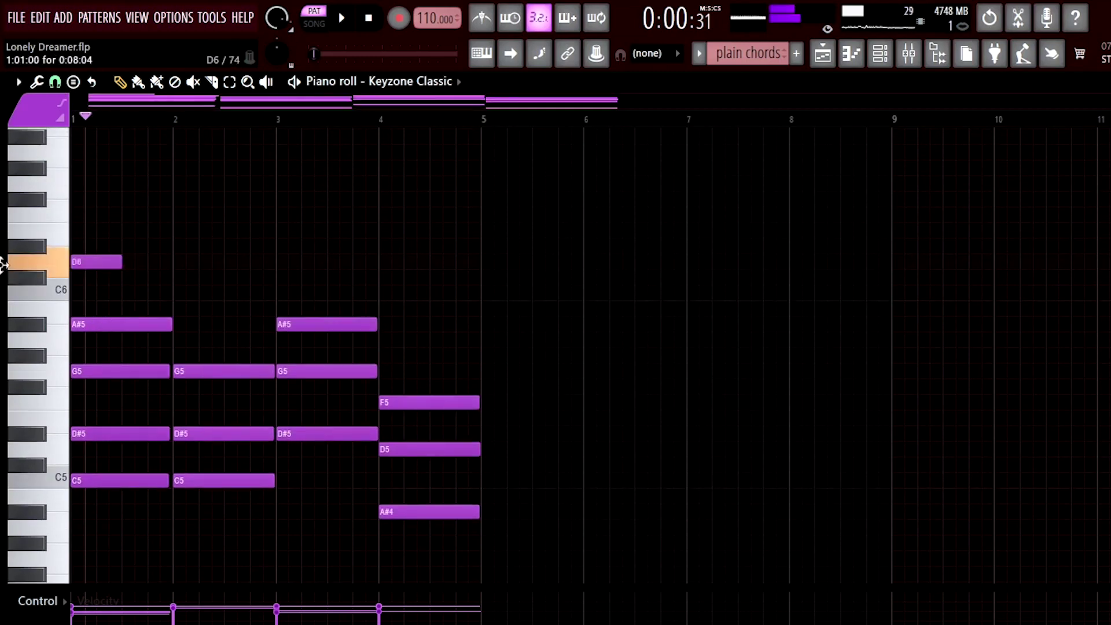
{"action": "left_click", "coordinate": [133, 246]}
{"action": "scroll", "coordinate": [197, 261], "scroll_direction": "up", "scroll_amount": 1}
{"action": "left_click_drag", "start_coordinate": [176, 230], "coordinate": [177, 184]}
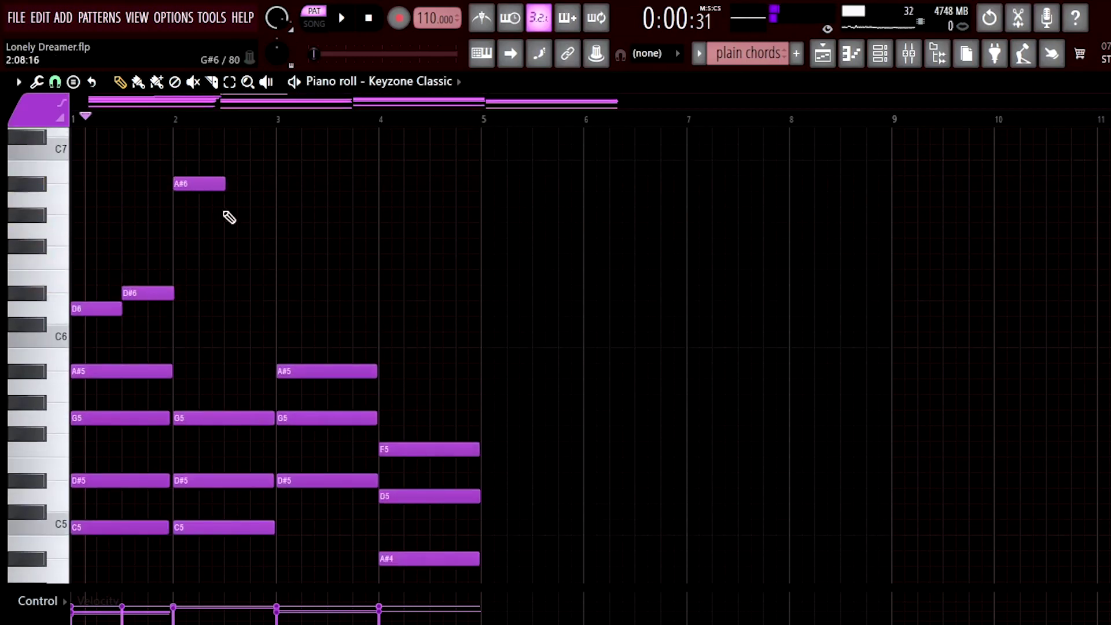
{"action": "left_click", "coordinate": [228, 215]}
{"action": "left_click", "coordinate": [279, 245]}
{"action": "left_click_drag", "start_coordinate": [279, 250], "coordinate": [279, 235]}
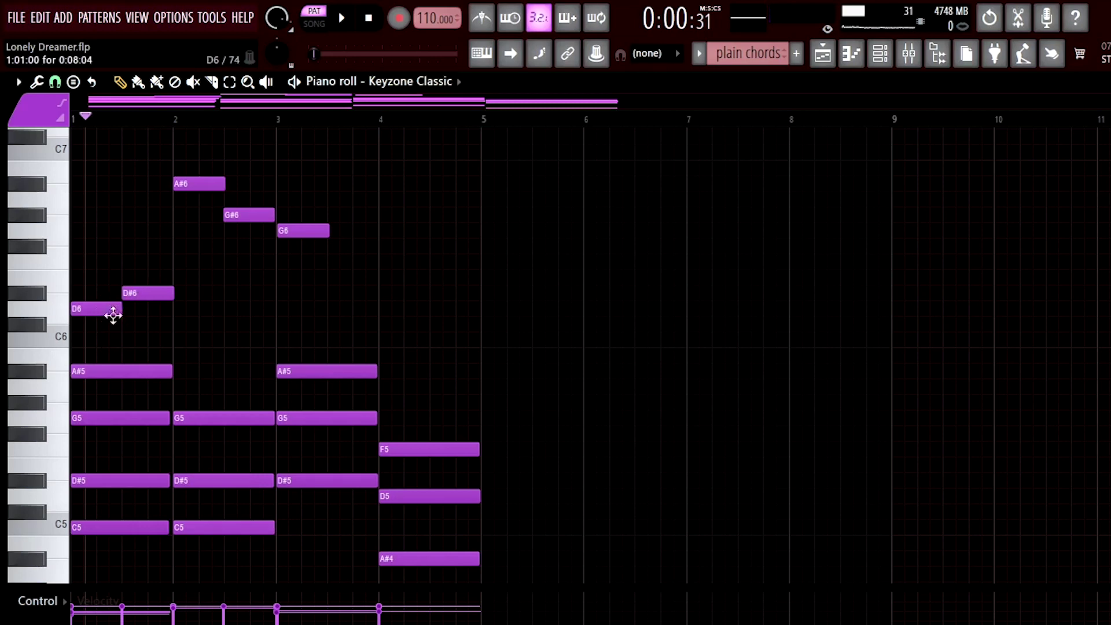
Add half-bar melody notes A#6 and D6 in bar 4, and duplicate the whole four-bar progression into bars 5 to 8
{"action": "key", "text": "space"}
{"action": "left_click", "coordinate": [397, 183]}
{"action": "left_click", "coordinate": [432, 262]}
{"action": "left_click_drag", "start_coordinate": [432, 261], "coordinate": [432, 309]}
{"action": "key", "text": "space"}
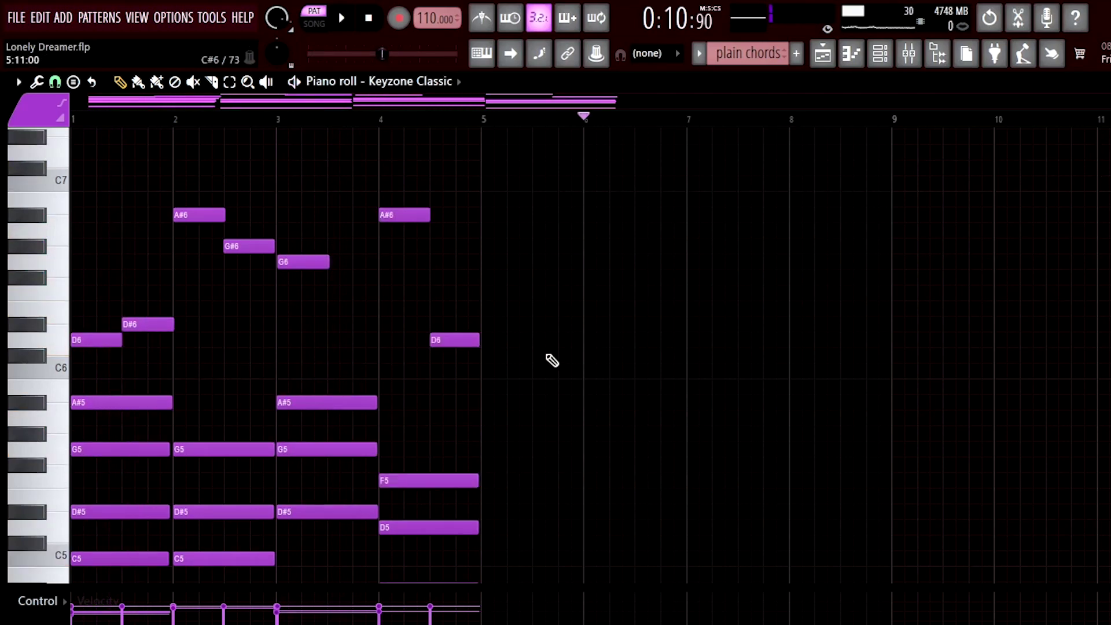
{"action": "key", "text": "ctrl+a"}
{"action": "key", "text": "ctrl+b"}
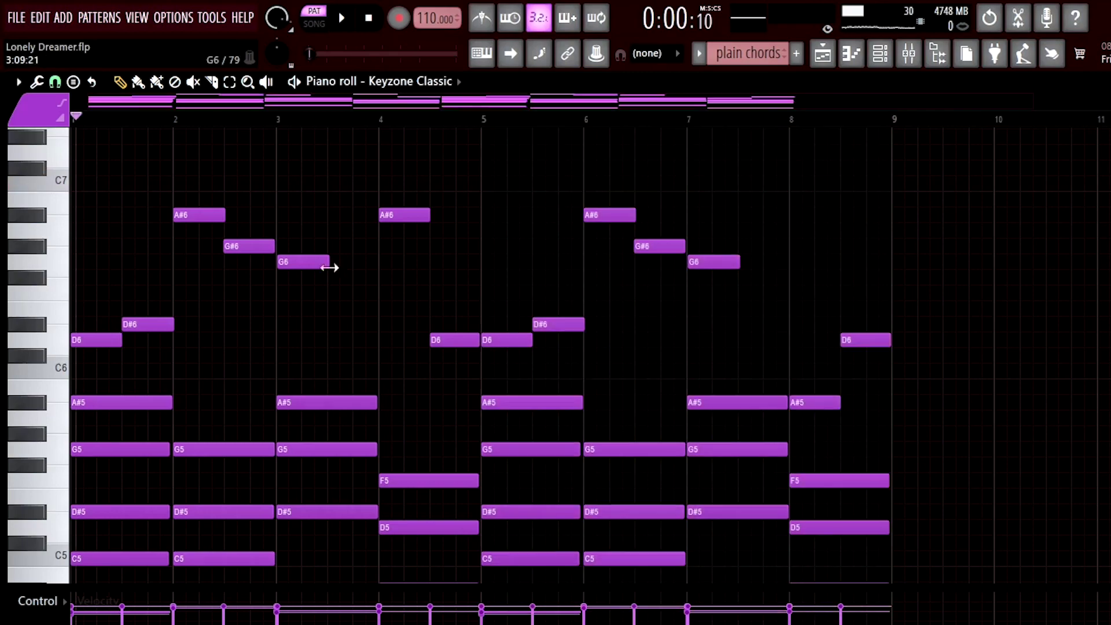
Make the chords in bars 2 and 4, including their bass notes, start one beat later
{"action": "scroll", "coordinate": [241, 394], "scroll_direction": "down", "scroll_amount": 5}
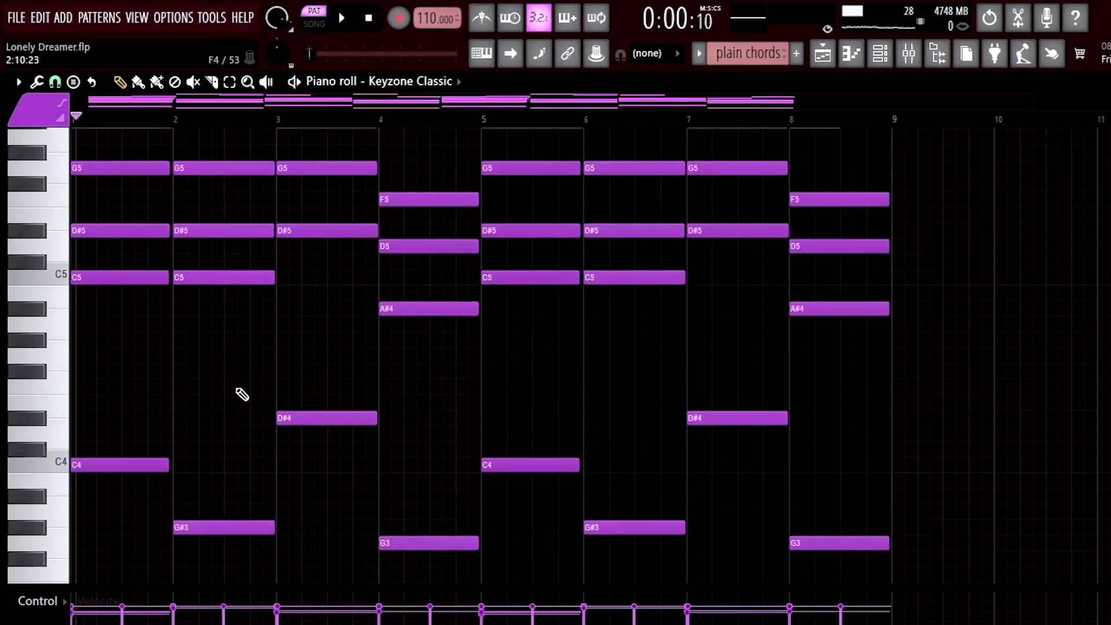
{"action": "scroll", "coordinate": [193, 213], "scroll_direction": "up", "scroll_amount": 1}
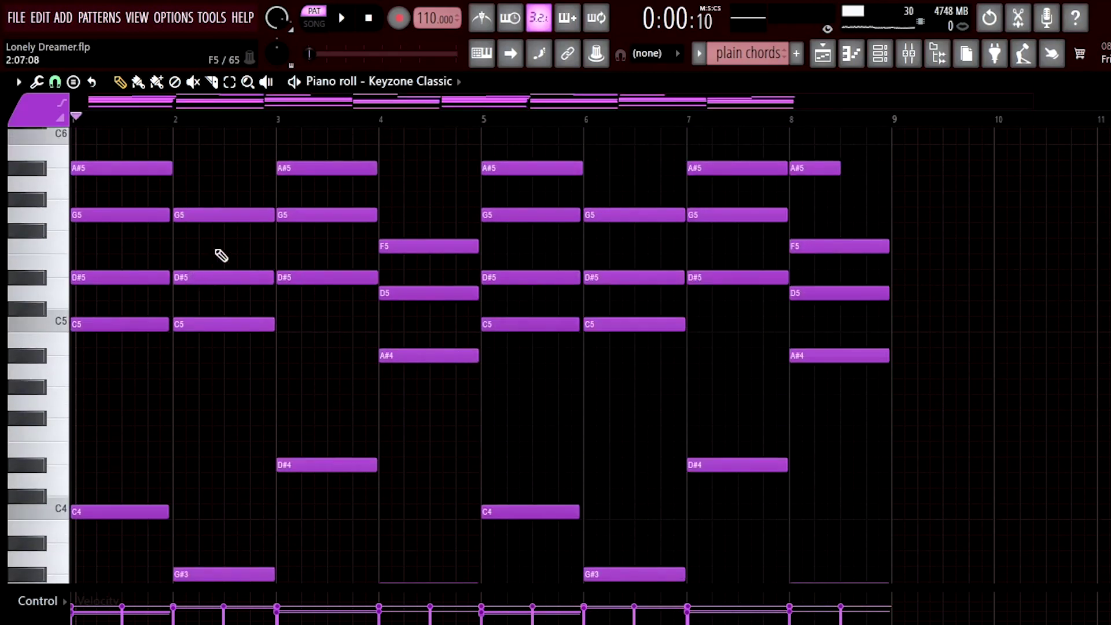
{"action": "left_click_drag", "start_coordinate": [220, 161], "coordinate": [260, 555]}
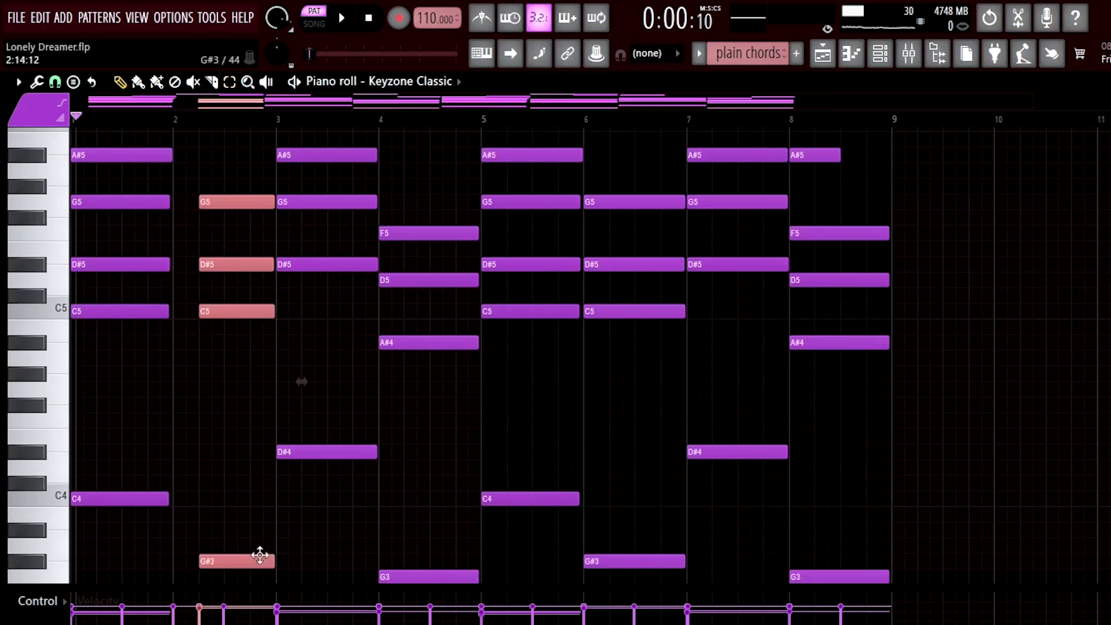
{"action": "left_click_drag", "start_coordinate": [422, 194], "coordinate": [464, 585]}
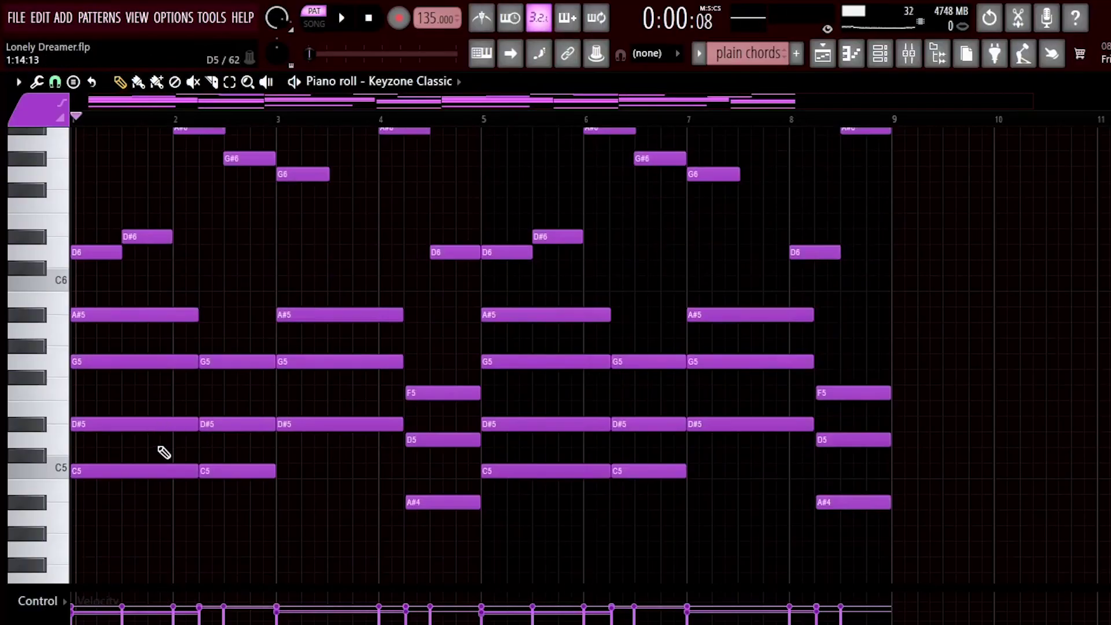
Add an A#5 on top of the delayed bar 2 chord and play back the progression
{"action": "scroll", "coordinate": [164, 452], "scroll_direction": "down", "scroll_amount": 3}
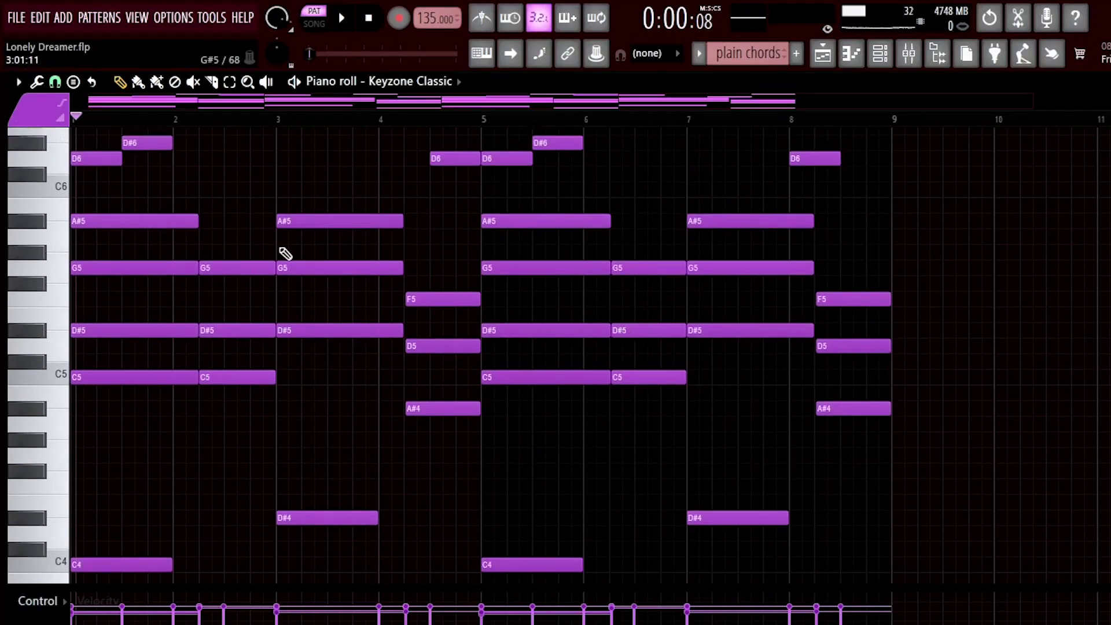
{"action": "scroll", "coordinate": [220, 511], "scroll_direction": "down", "scroll_amount": 3}
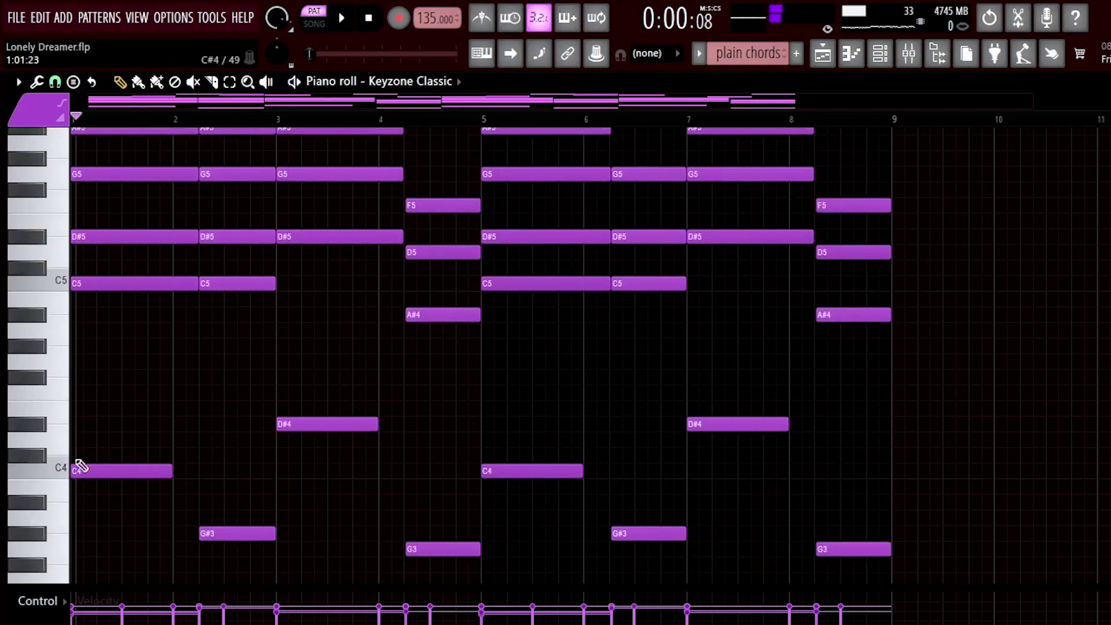
{"action": "scroll", "coordinate": [51, 433], "scroll_direction": "up", "scroll_amount": 2}
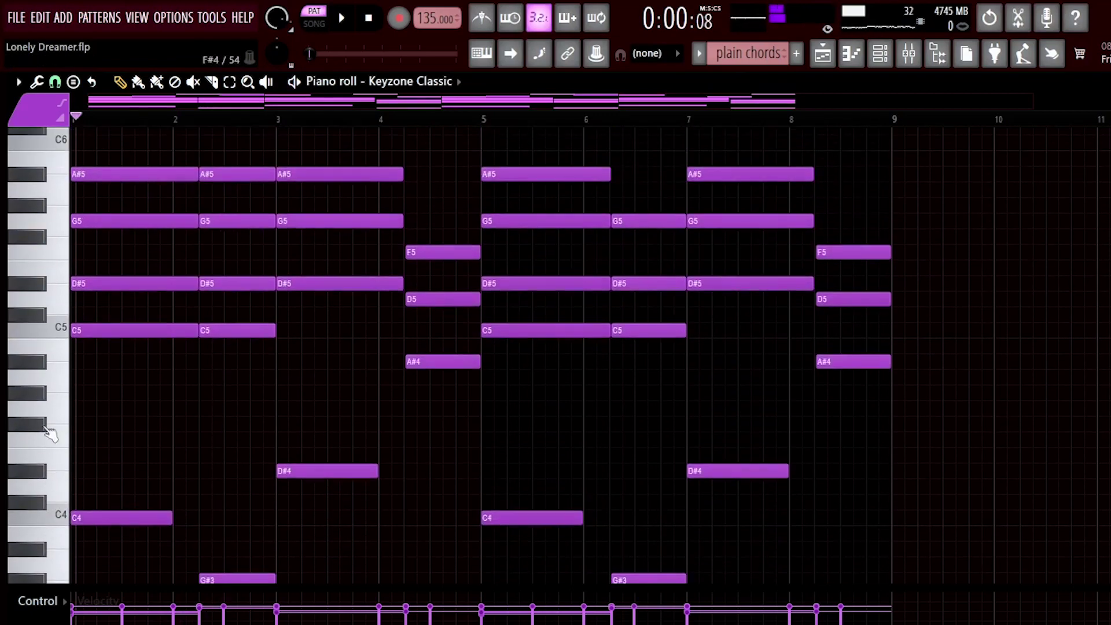
{"action": "key", "text": "space"}
{"action": "scroll", "coordinate": [134, 472], "scroll_direction": "up", "scroll_amount": 3}
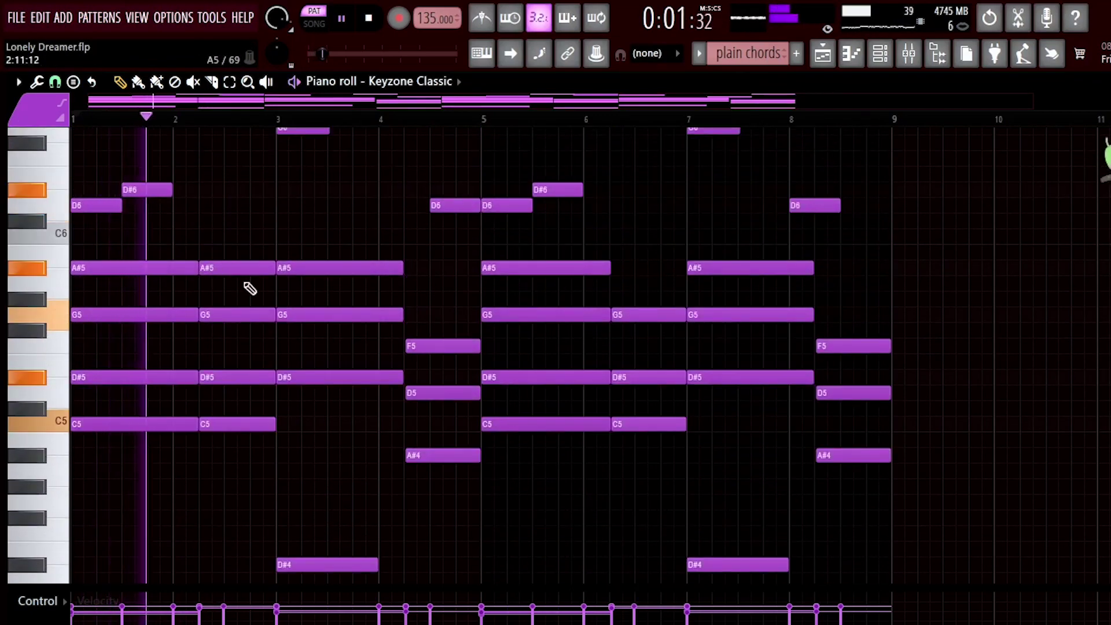
{"action": "scroll", "coordinate": [394, 325], "scroll_direction": "down", "scroll_amount": 4}
{"action": "key", "text": "space"}
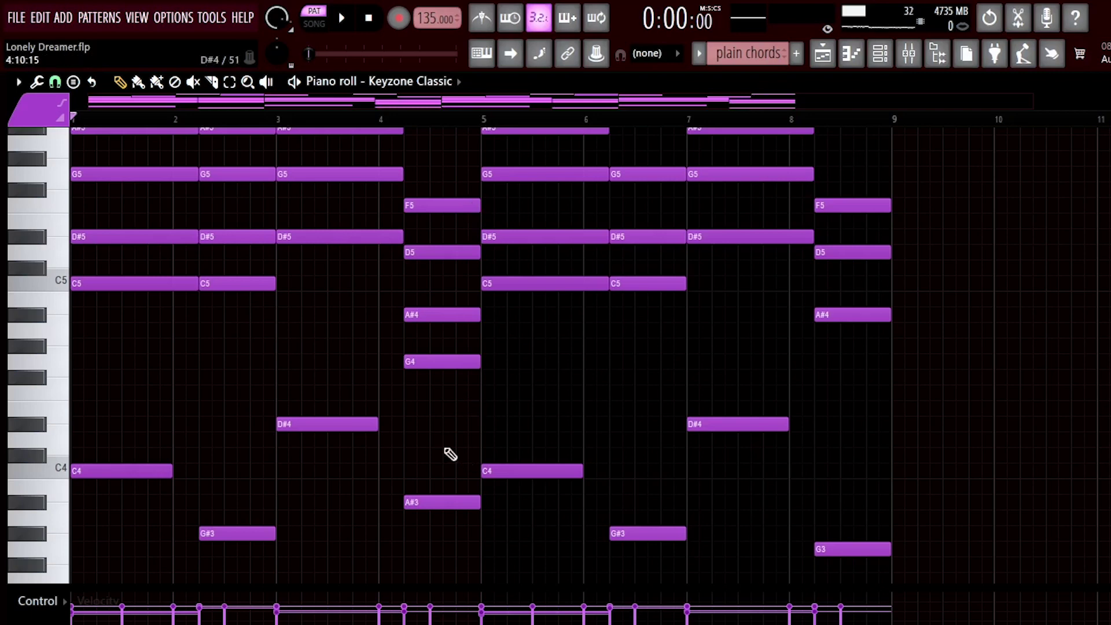
Play back the bar 4 chord from its start to check how its A#3 bass note sounds
{"action": "left_click", "coordinate": [418, 123]}
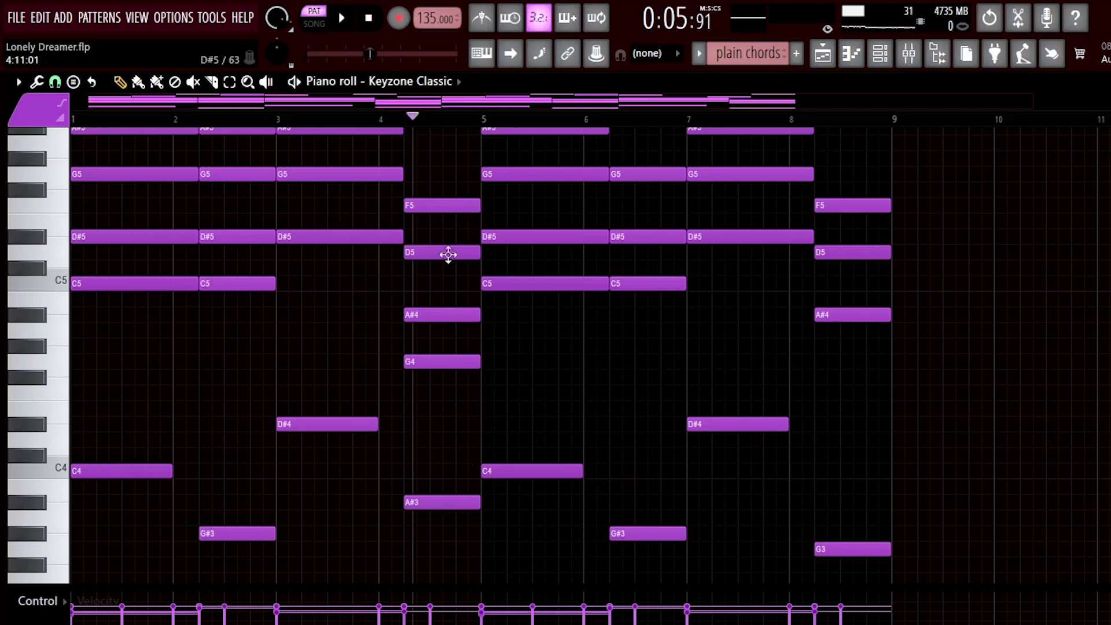
{"action": "scroll", "coordinate": [455, 348], "scroll_direction": "down", "scroll_amount": 3}
{"action": "mouse_move", "coordinate": [442, 415]}
{"action": "left_mouse_down"}
{"action": "mouse_move", "coordinate": [440, 471]}
{"action": "mouse_move", "coordinate": [439, 401]}
{"action": "left_mouse_up"}
{"action": "key", "text": "space"}
{"action": "key", "text": "space"}
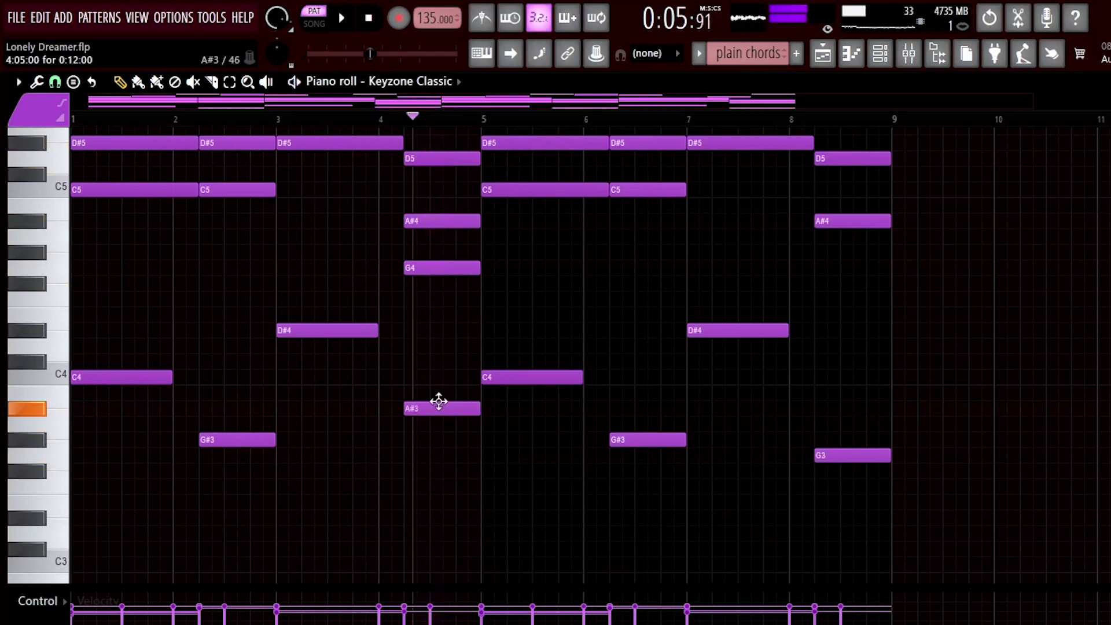
{"action": "key", "text": "space"}
{"action": "key", "text": "space"}
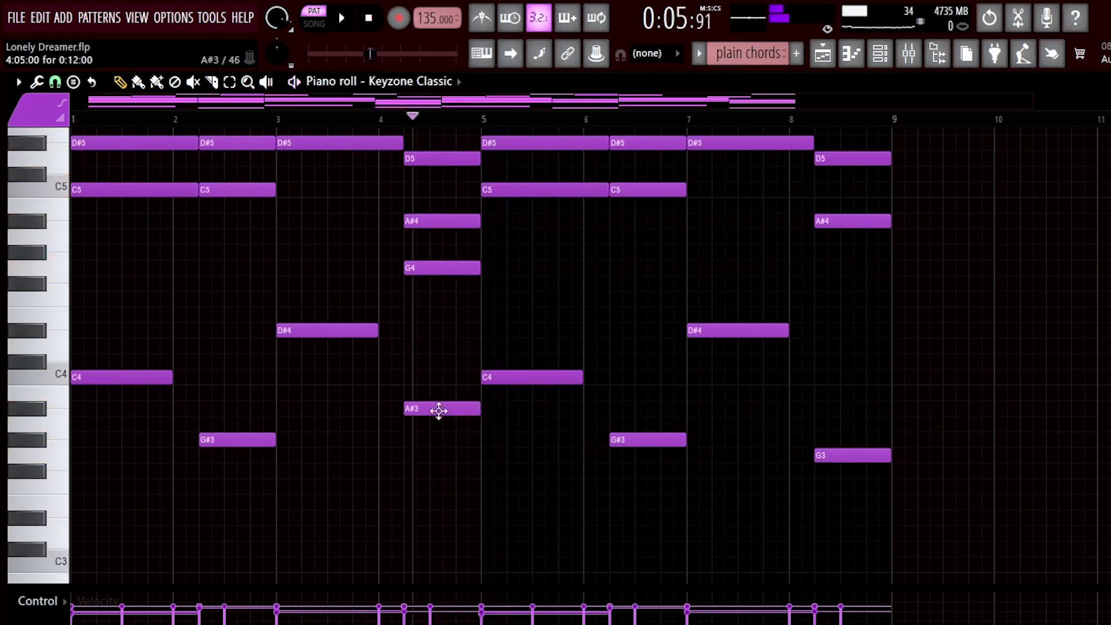
Fill the bass line with short notes: C4 in bar 2, D#4 in bar 4, C4 and A#3 in bar 6, D#4 in bar 8
{"action": "scroll", "coordinate": [442, 441], "scroll_direction": "up", "scroll_amount": 4}
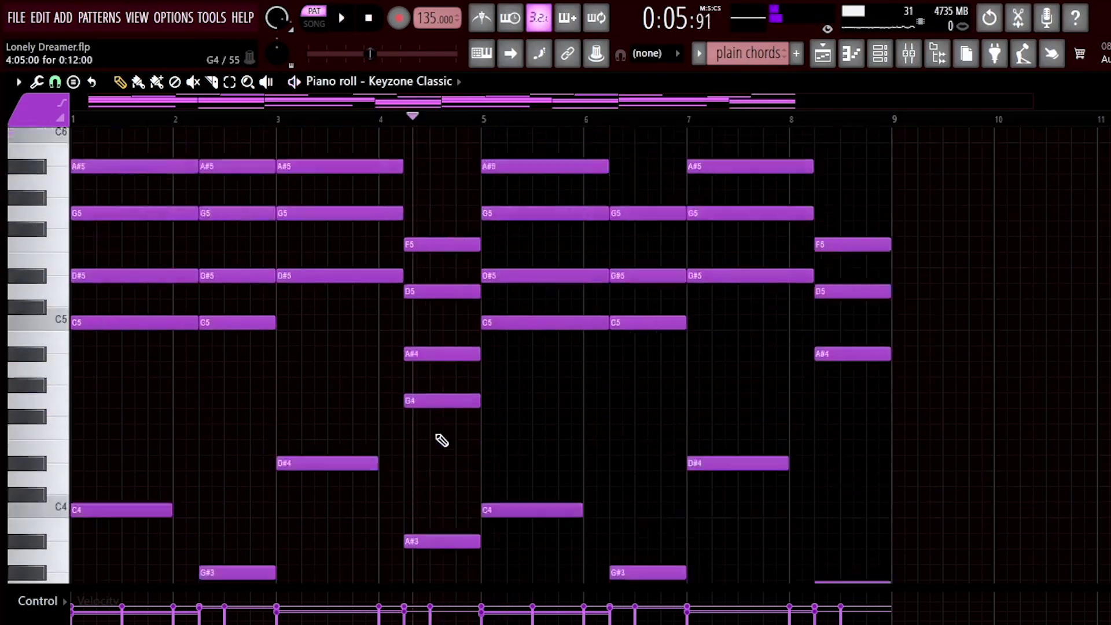
{"action": "scroll", "coordinate": [335, 345], "scroll_direction": "up", "scroll_amount": 3}
{"action": "scroll", "coordinate": [219, 427], "scroll_direction": "down", "scroll_amount": 10}
{"action": "key", "text": "Home"}
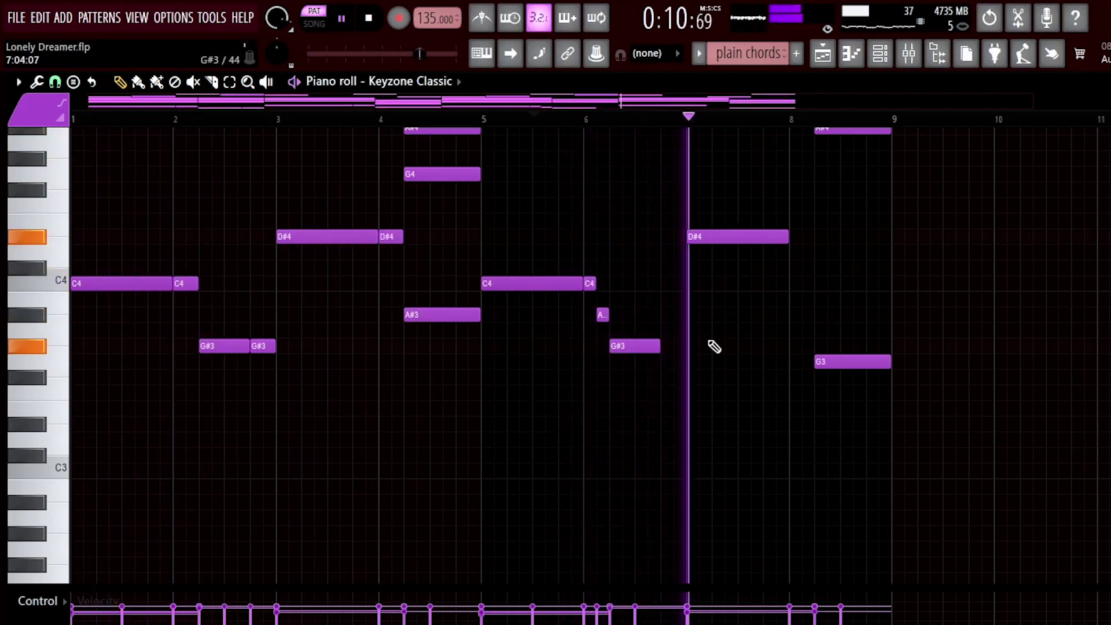
{"action": "left_click", "coordinate": [791, 235]}
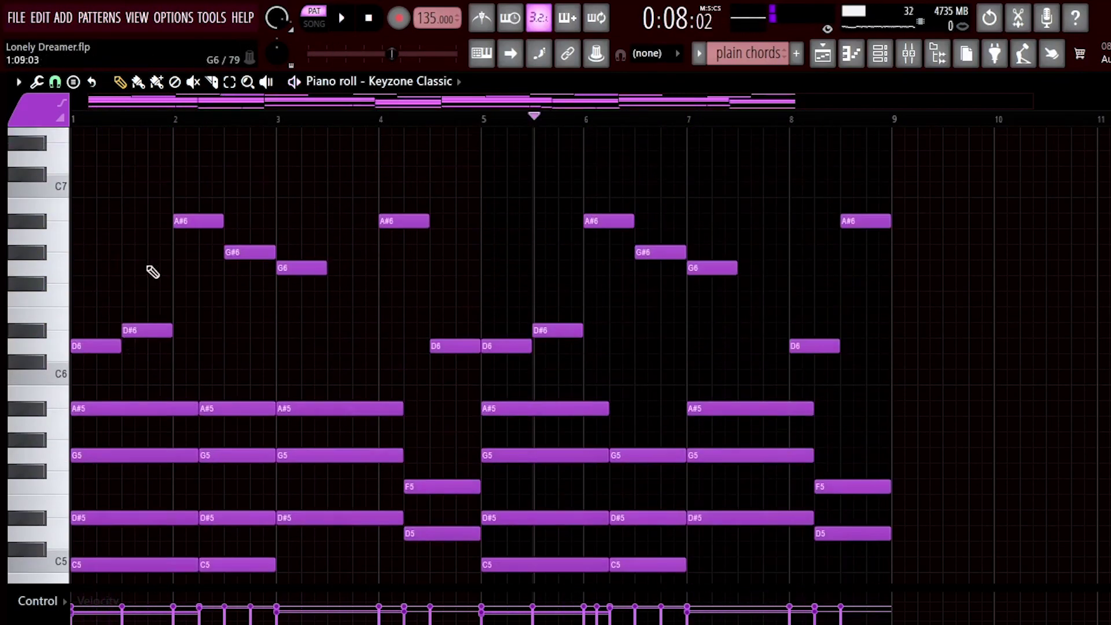
Switch to the repeated-note pattern, listen to it, and change its final pair of notes in bar 4 to D#8 and D#7
{"action": "key", "text": "KP_Add"}
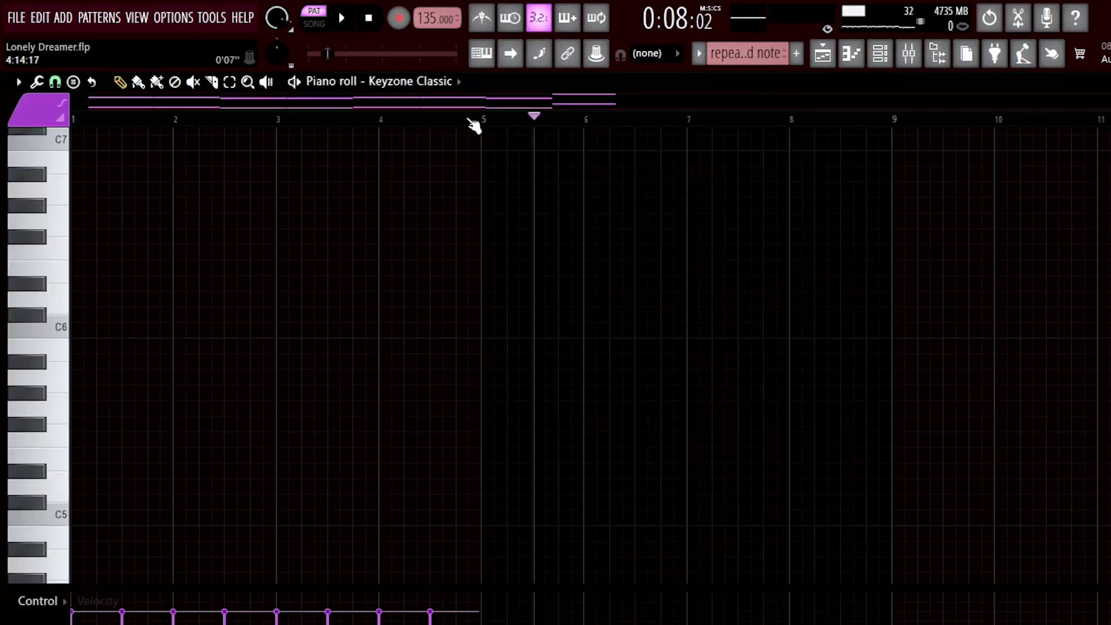
{"action": "scroll", "coordinate": [281, 331], "scroll_direction": "up", "scroll_amount": 1}
{"action": "scroll", "coordinate": [281, 332], "scroll_direction": "up", "scroll_amount": 10}
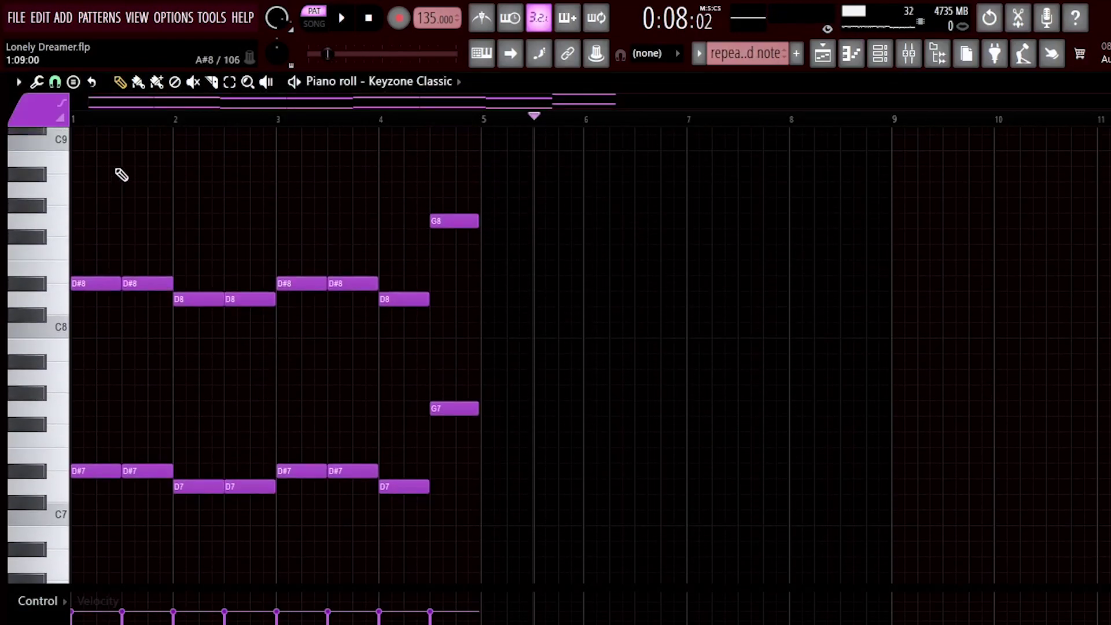
{"action": "key", "text": "space"}
{"action": "scroll", "coordinate": [105, 281], "scroll_direction": "up", "scroll_amount": 5}
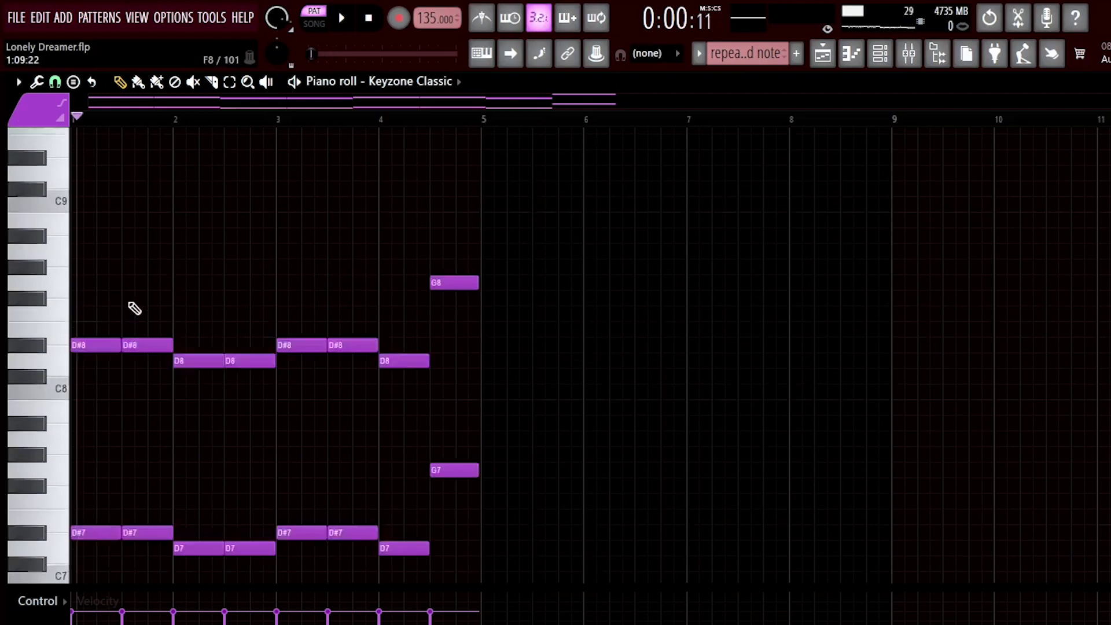
{"action": "scroll", "coordinate": [33, 226], "scroll_direction": "down", "scroll_amount": 3}
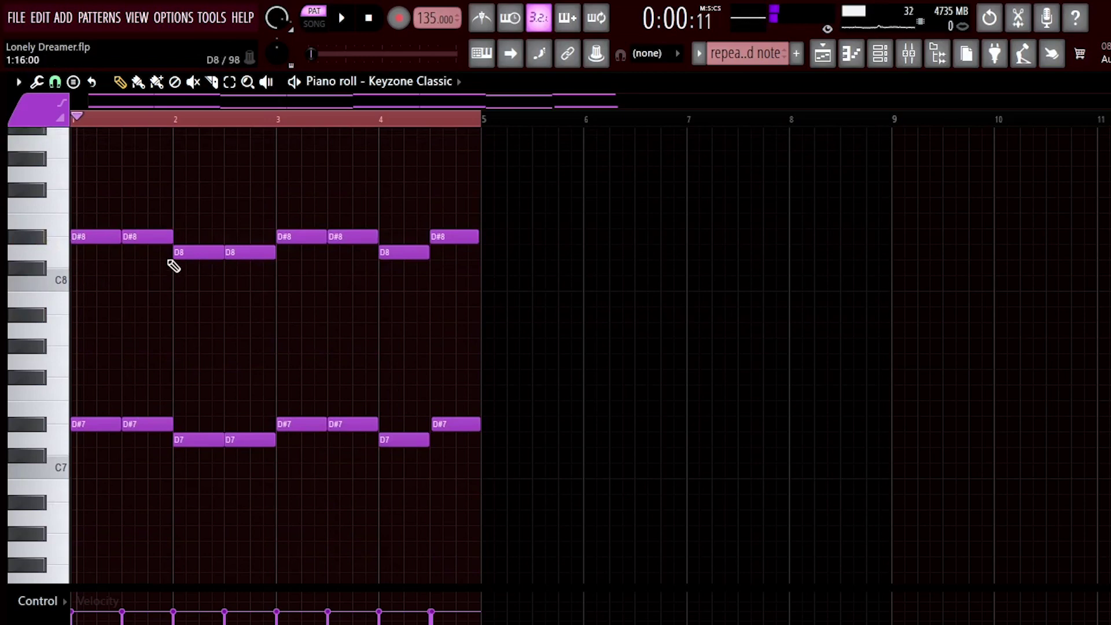
Raise the final pair of repeated notes in bar 4 to G8 and G7 and play them with the chords in the playlist
{"action": "left_click_drag", "start_coordinate": [451, 236], "coordinate": [450, 172]}
{"action": "left_click_drag", "start_coordinate": [471, 418], "coordinate": [459, 355]}
{"action": "key", "text": "F5"}
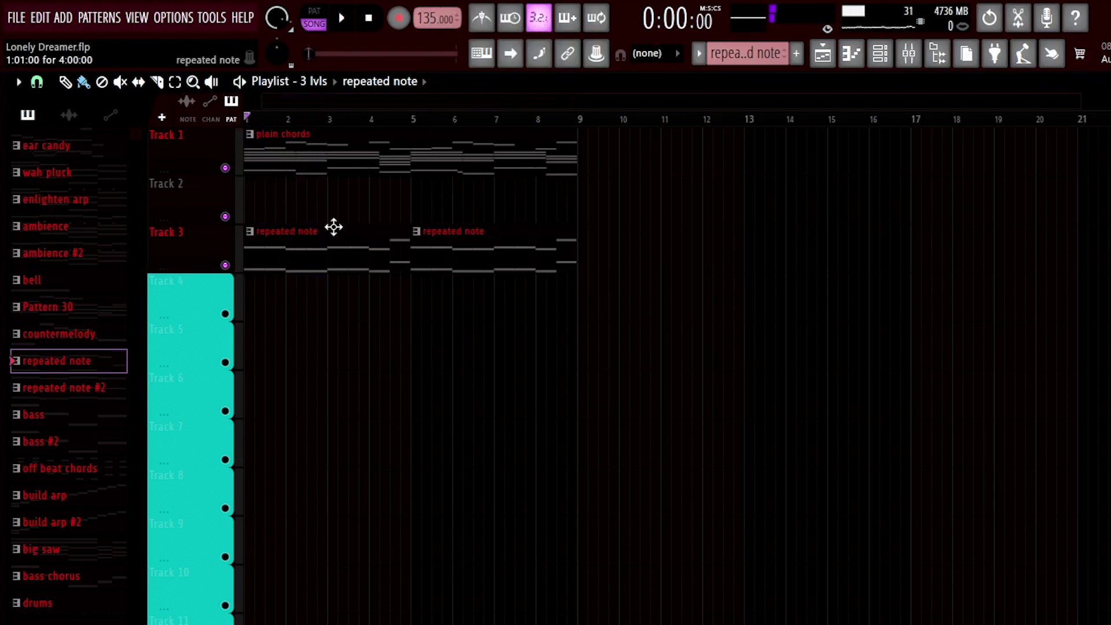
{"action": "key", "text": "space"}
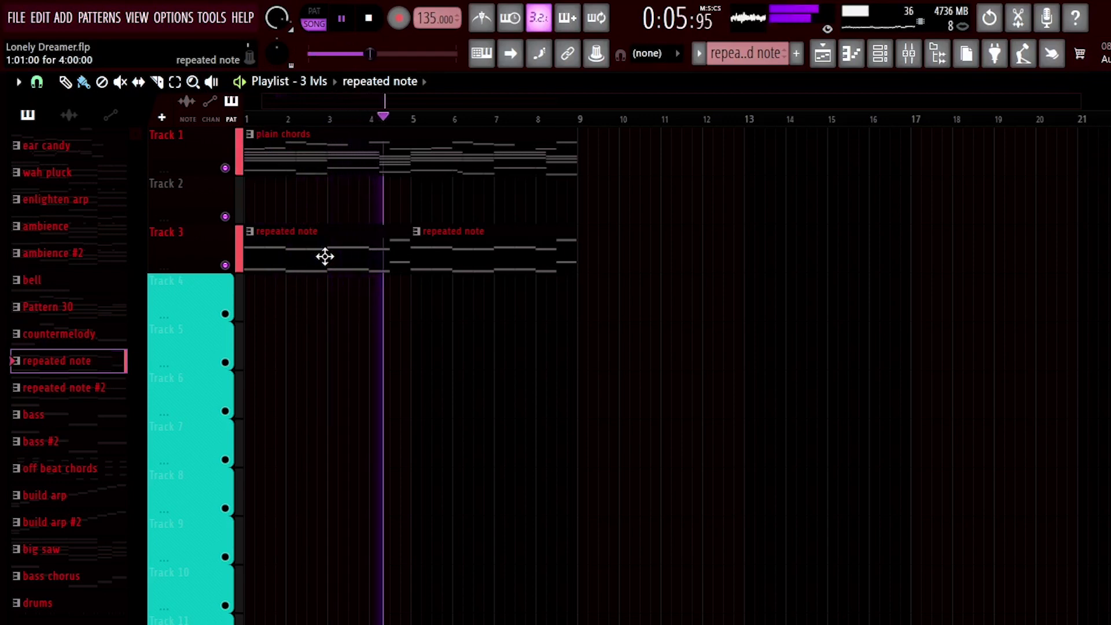
{"action": "key", "text": "space"}
Open the intro pattern in the piano roll and examine its four-bar melody note by note
{"action": "scroll", "coordinate": [84, 402], "scroll_direction": "up", "scroll_amount": 10}
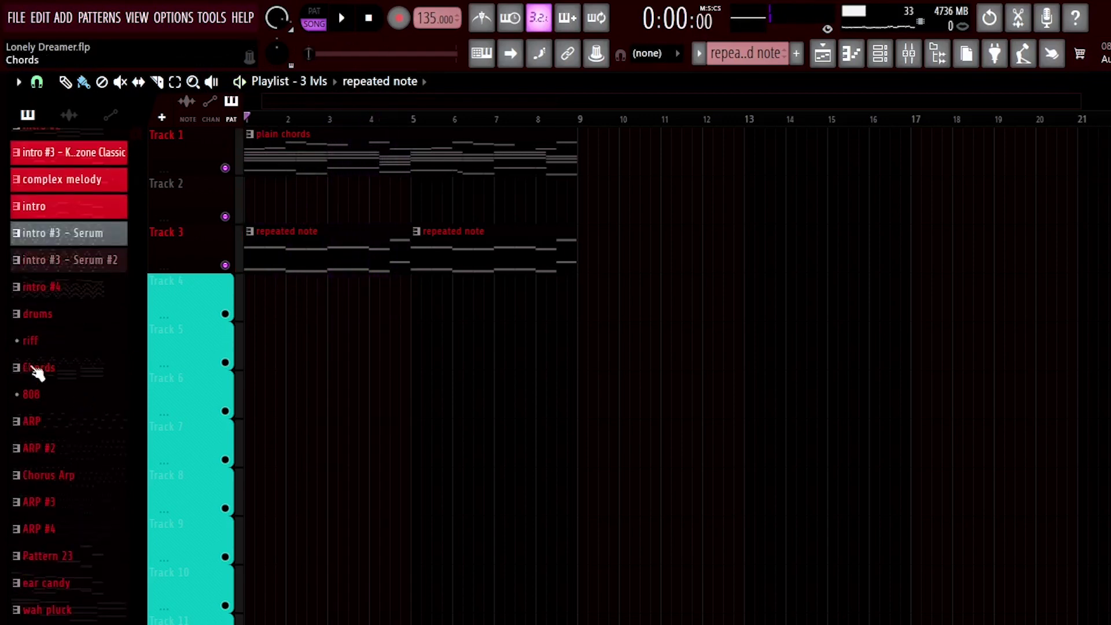
{"action": "scroll", "coordinate": [37, 374], "scroll_direction": "up", "scroll_amount": 5}
{"action": "double_click", "coordinate": [35, 384]}
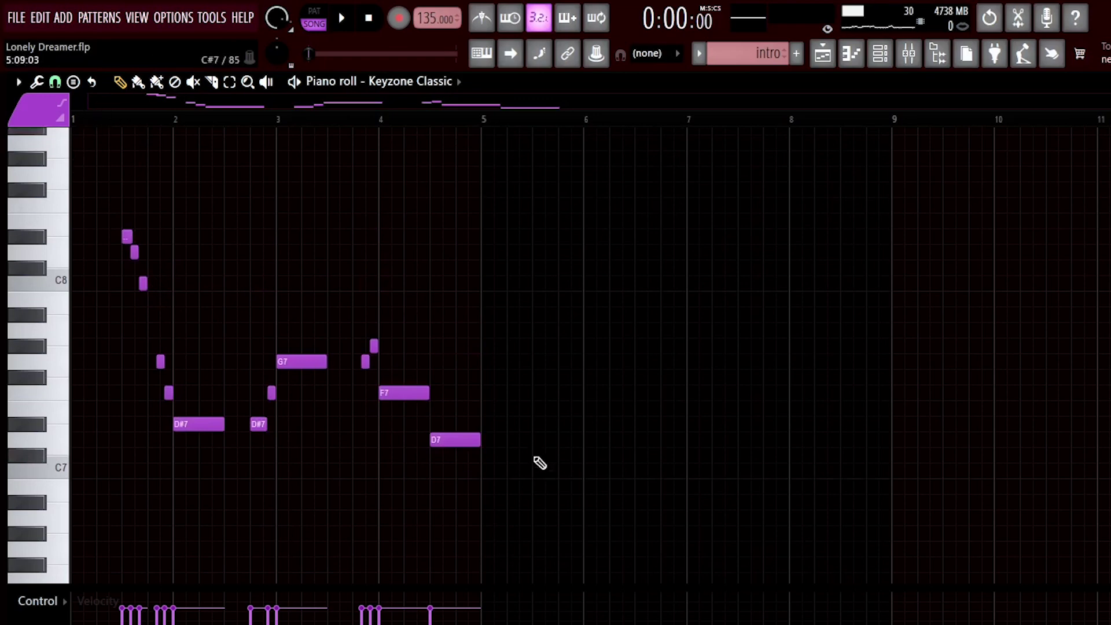
{"action": "left_click", "coordinate": [55, 81]}
{"action": "left_click", "coordinate": [86, 213]}
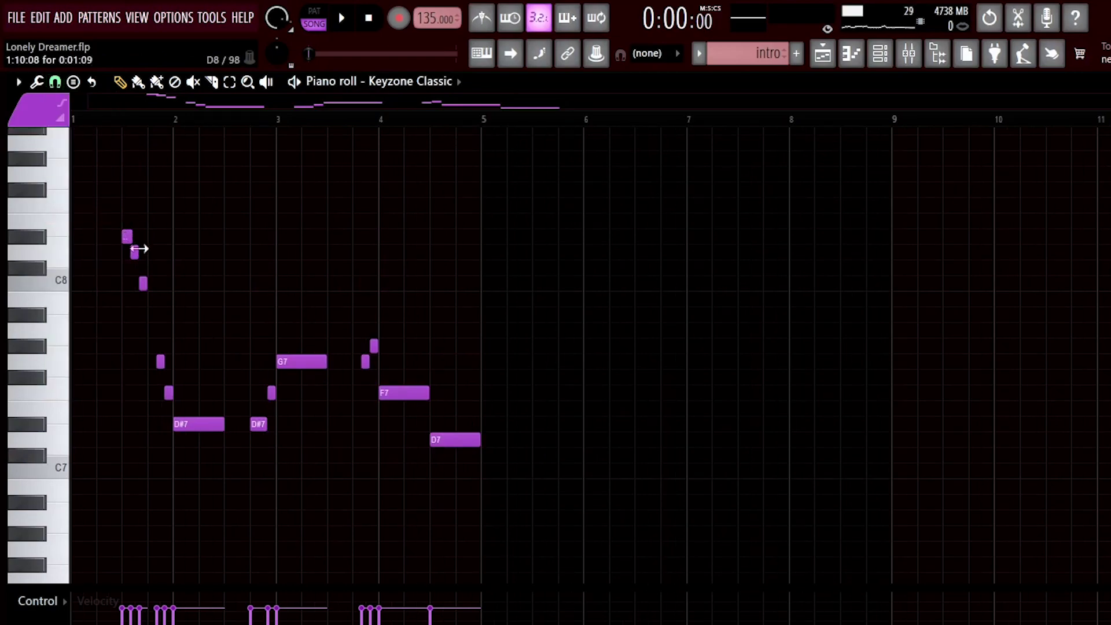
{"action": "scroll", "coordinate": [139, 122], "scroll_direction": "up", "scroll_amount": 4}
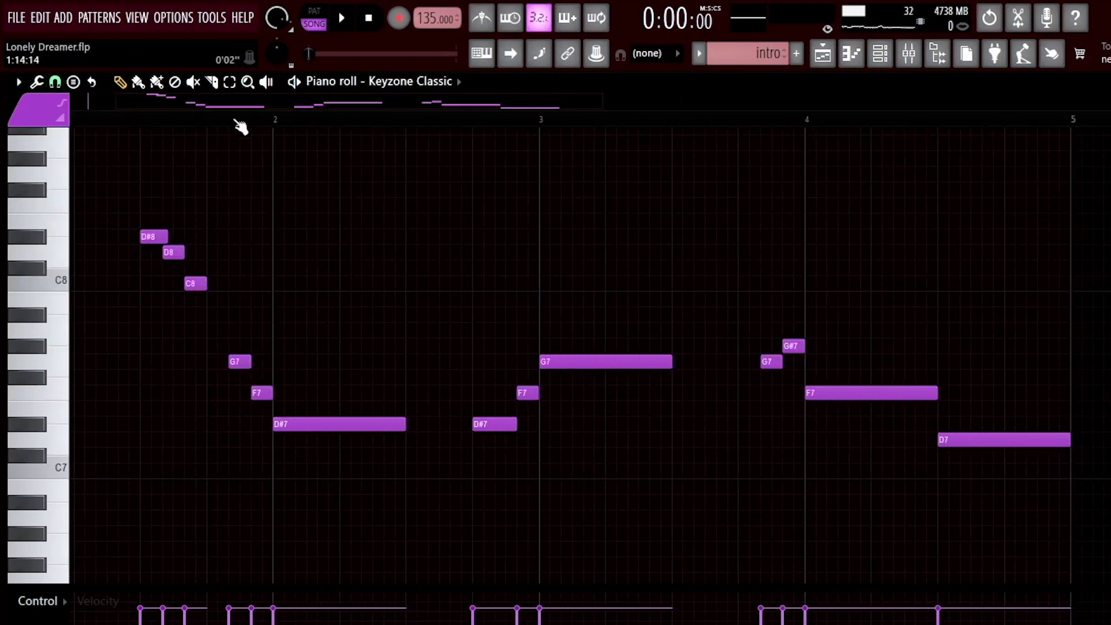
{"action": "scroll", "coordinate": [240, 126], "scroll_direction": "left", "scroll_amount": 2}
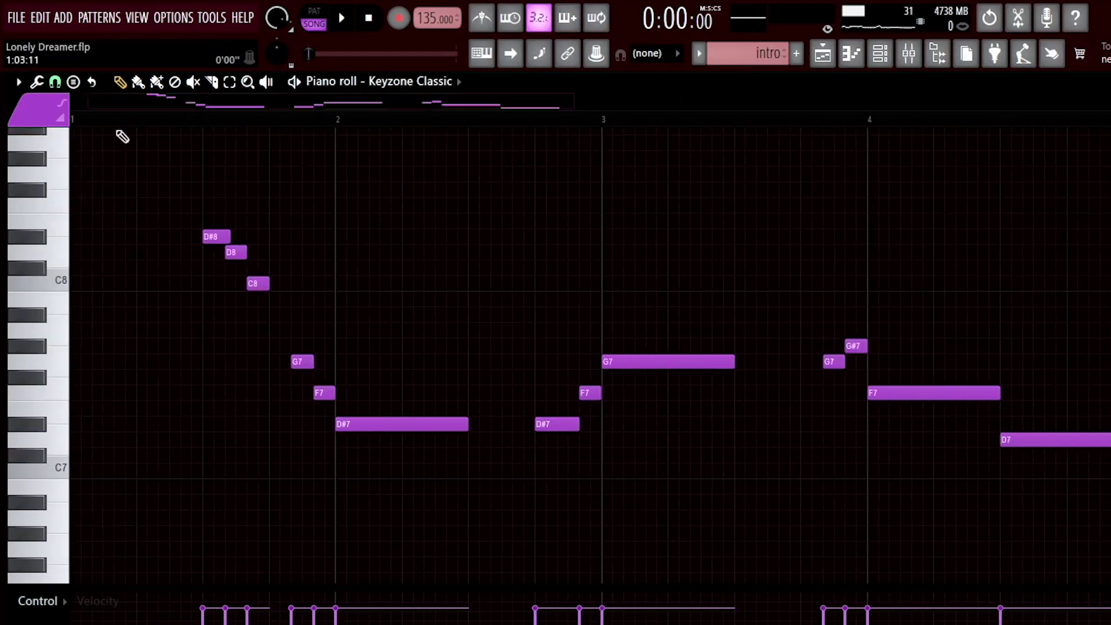
{"action": "left_click", "coordinate": [55, 252]}
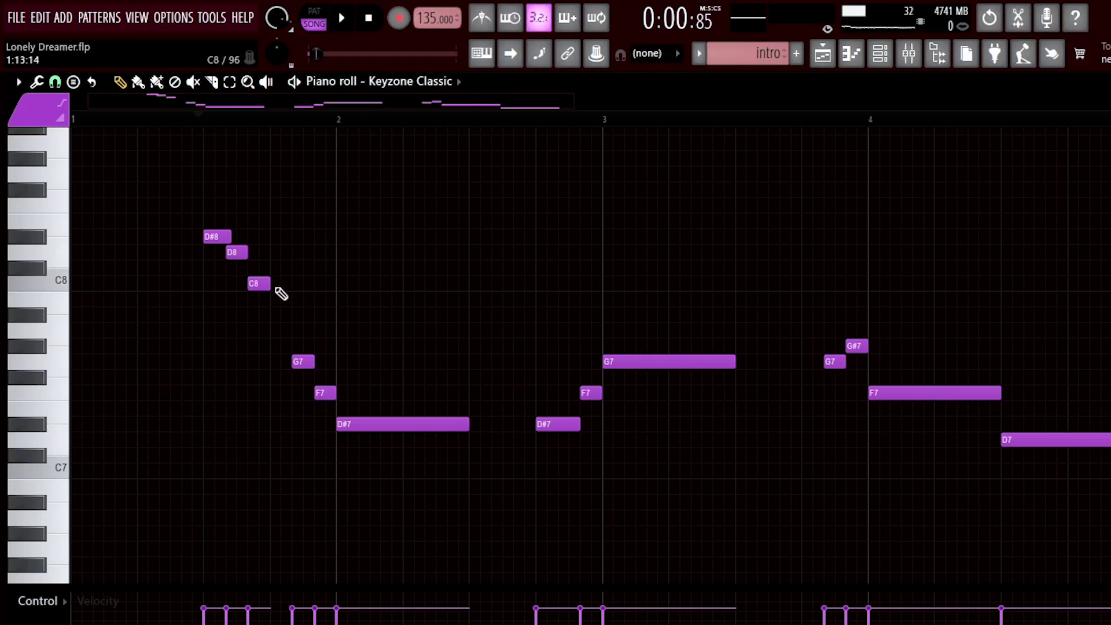
{"action": "left_click", "coordinate": [255, 283]}
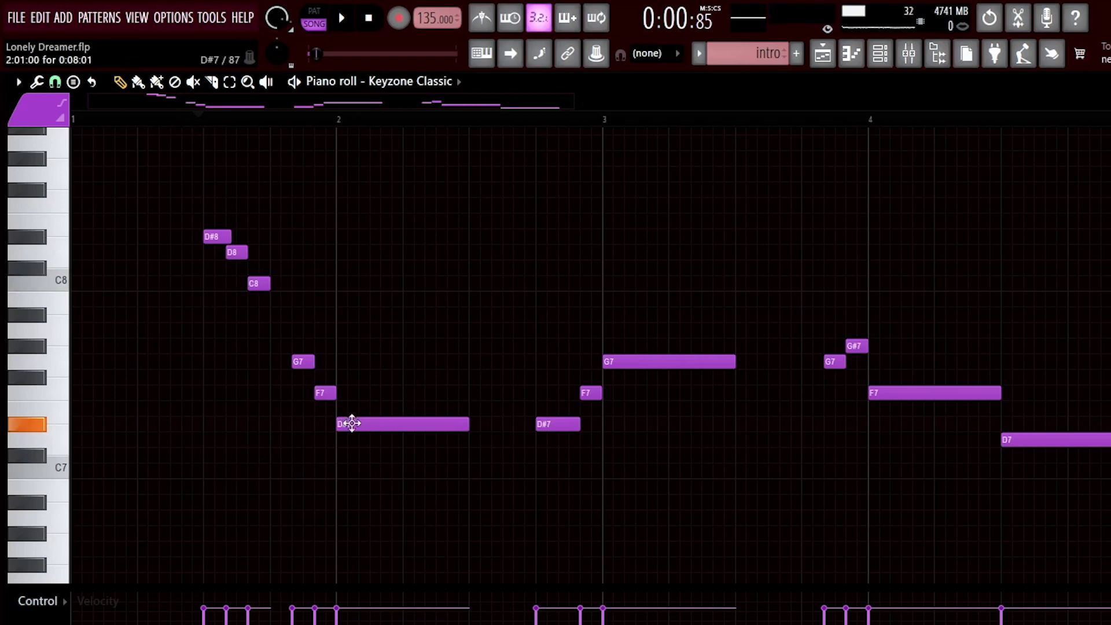
{"action": "left_click", "coordinate": [657, 360]}
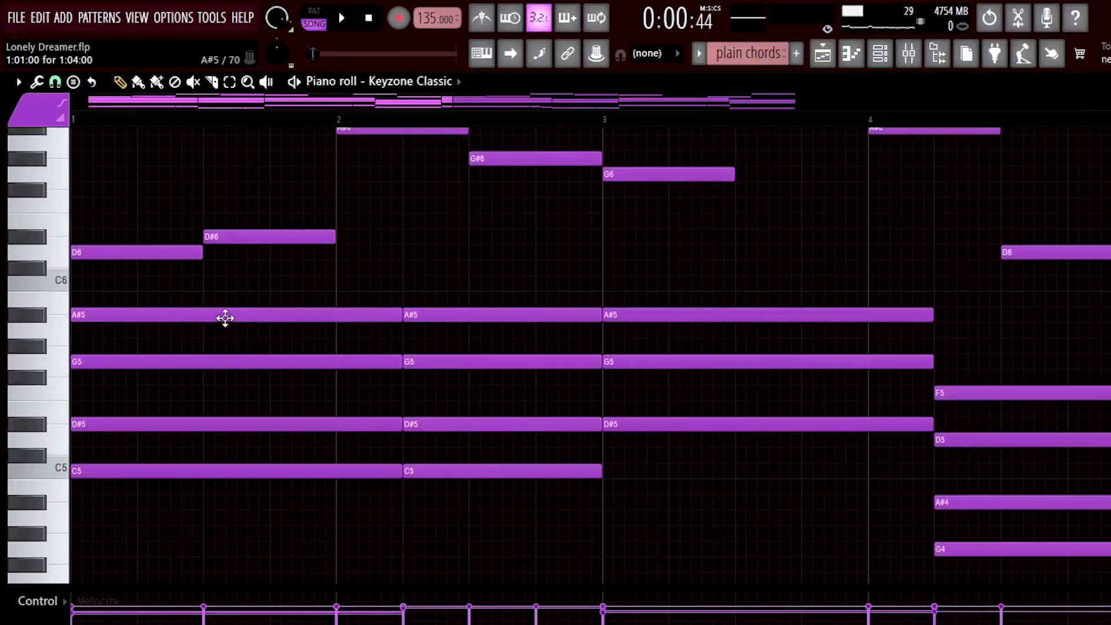
Chop the held notes of the chord pattern into short repeated notes and play back the result
{"action": "key", "text": "ctrl+a"}
{"action": "key", "text": "ctrl+u"}
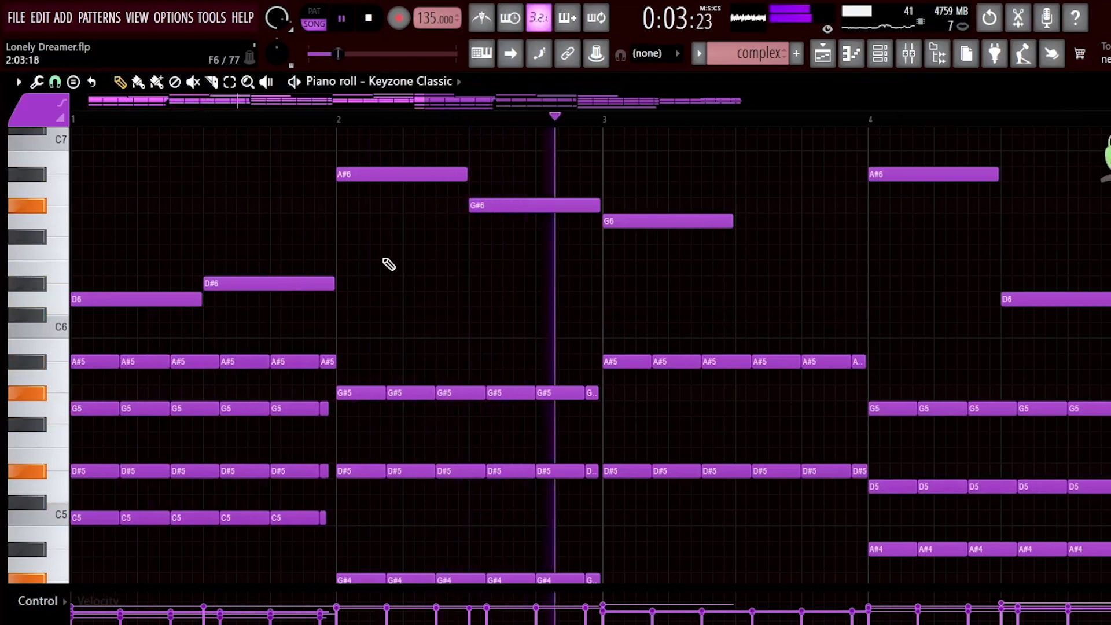
{"action": "key", "text": "ctrl+a"}
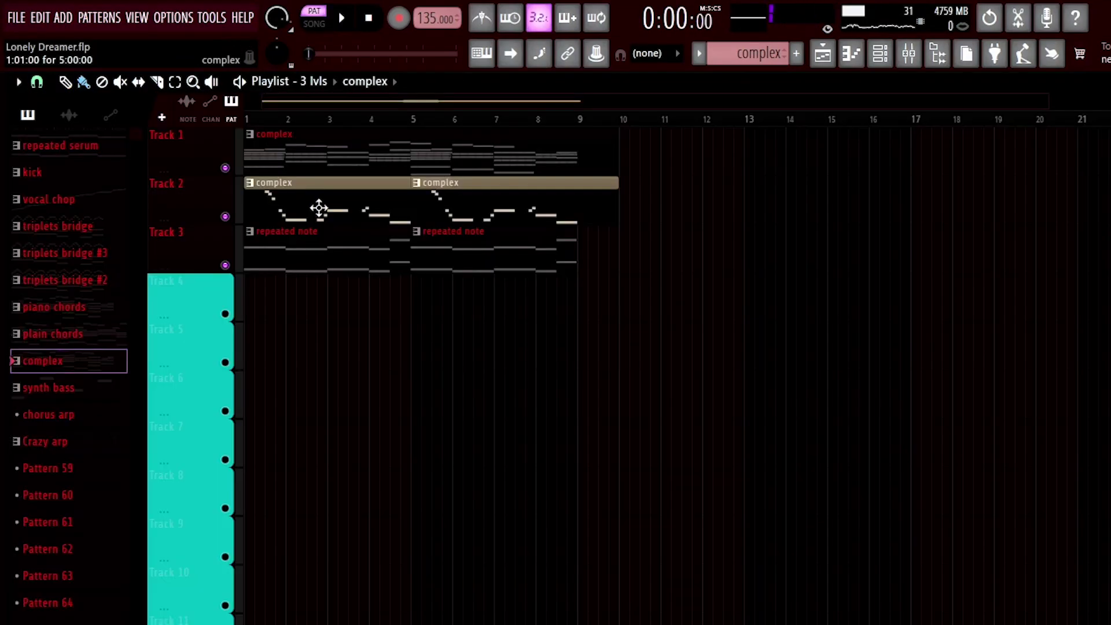
Open the first melody clip on Track 2 and add A#8 on beat 1 and G8 on beat 2 of bar 1
{"action": "double_click", "coordinate": [319, 208]}
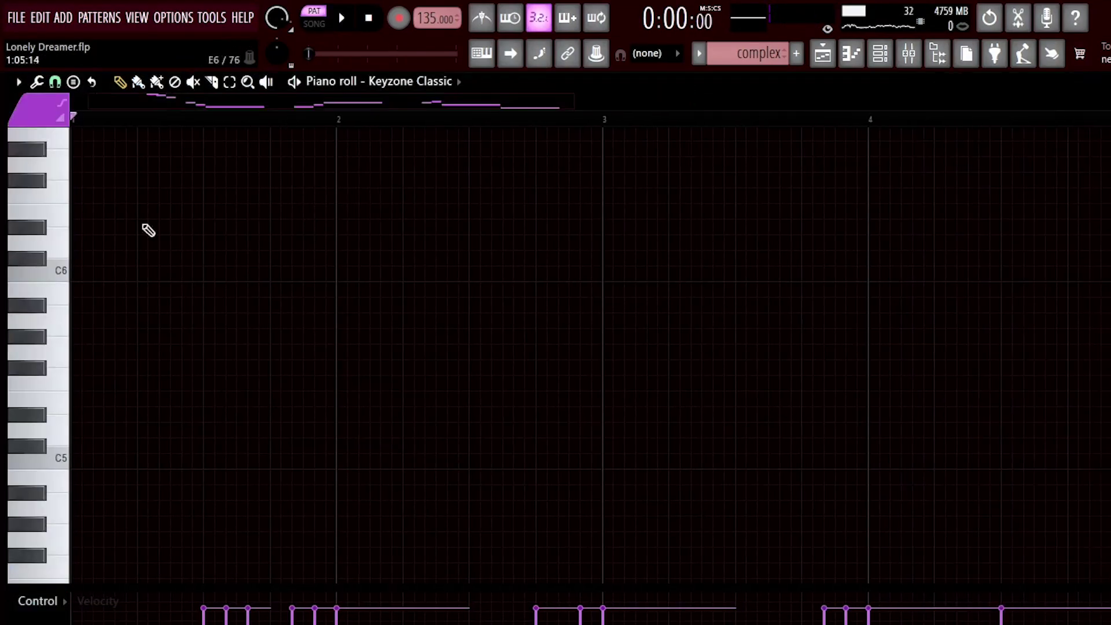
{"action": "scroll", "coordinate": [185, 348], "scroll_direction": "up", "scroll_amount": 5}
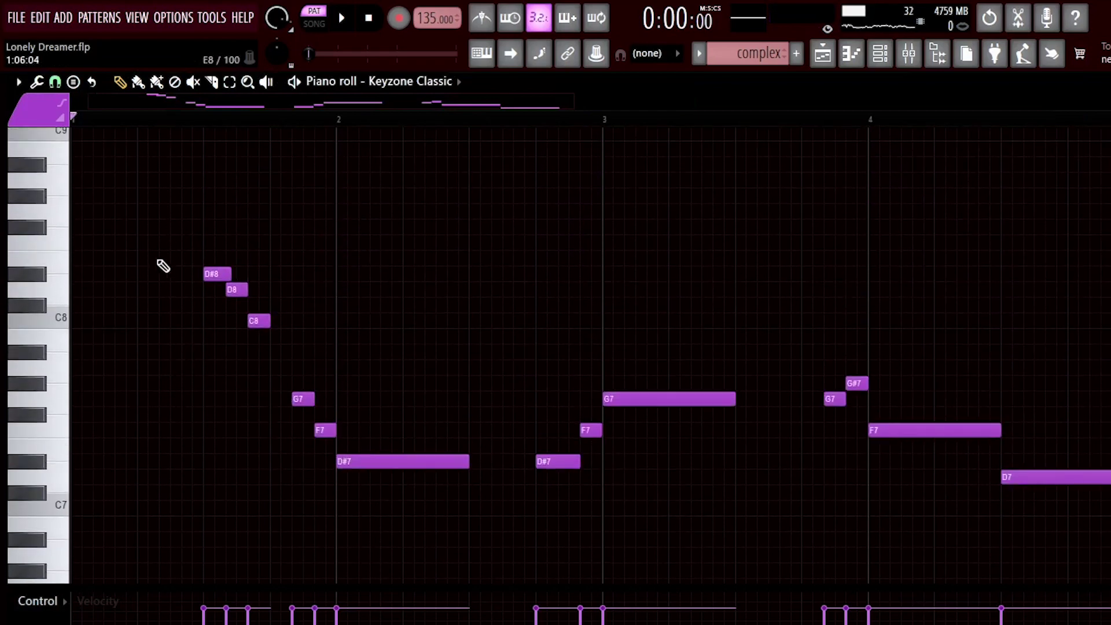
{"action": "left_click", "coordinate": [76, 167]}
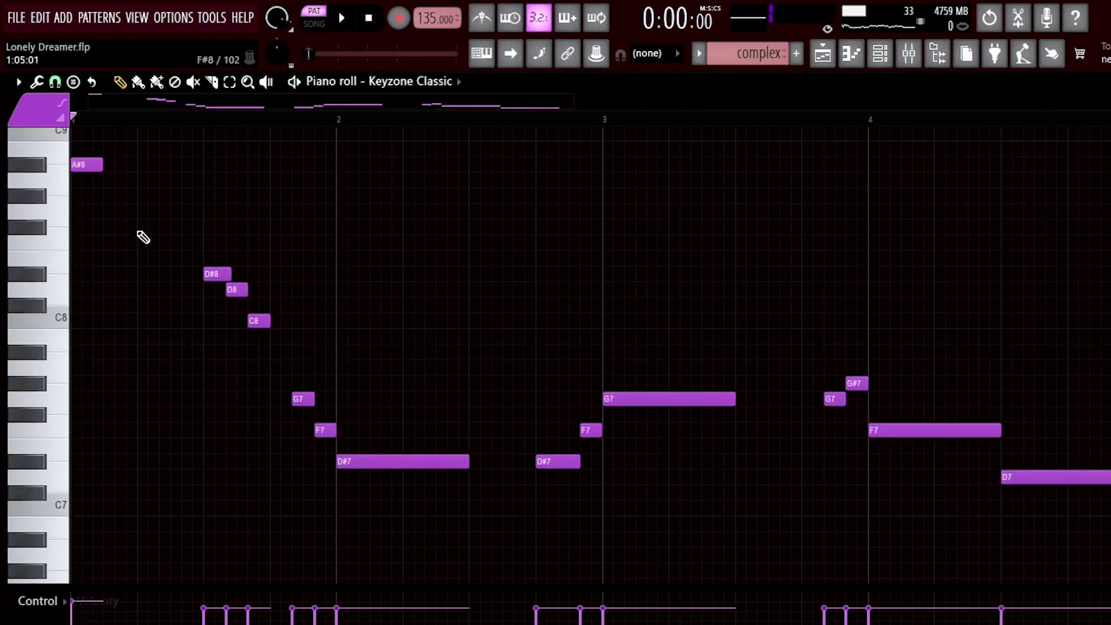
{"action": "left_click", "coordinate": [138, 213]}
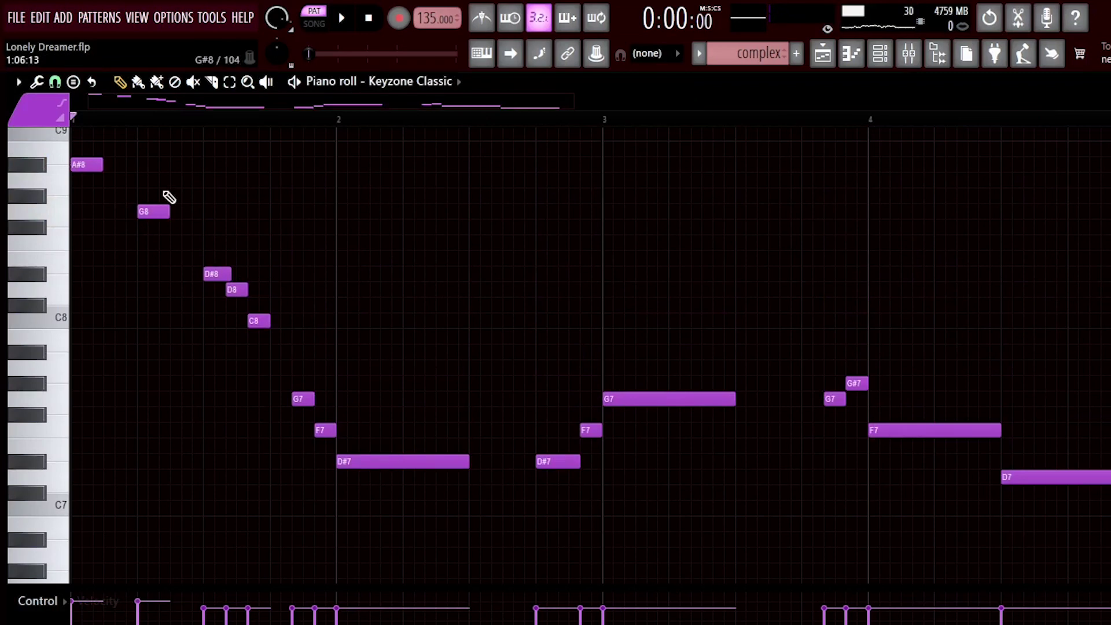
Raise the long D#7 in bar 2 to G7, shorten it to one beat, and follow it with F7 and G#7
{"action": "key", "text": "space"}
{"action": "left_click_drag", "start_coordinate": [373, 460], "coordinate": [368, 399]}
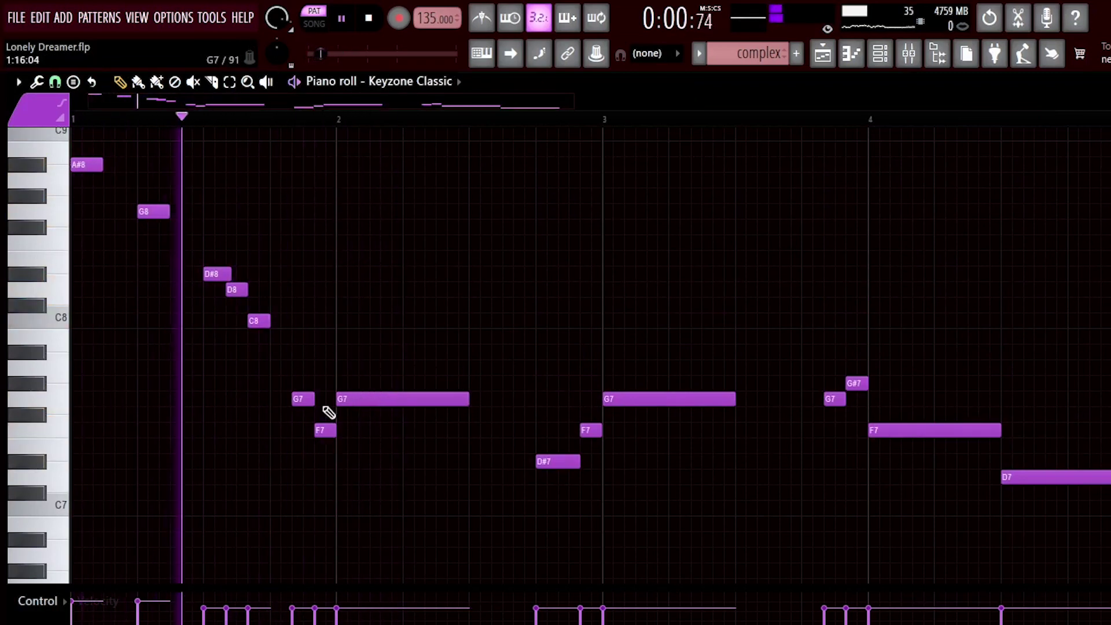
{"action": "left_click_drag", "start_coordinate": [470, 399], "coordinate": [404, 399]}
{"action": "key", "text": "space"}
{"action": "left_click", "coordinate": [406, 430]}
{"action": "left_click", "coordinate": [474, 383]}
{"action": "key", "text": "space"}
{"action": "scroll", "coordinate": [633, 380], "scroll_direction": "down", "scroll_amount": 2}
{"action": "key", "text": "space"}
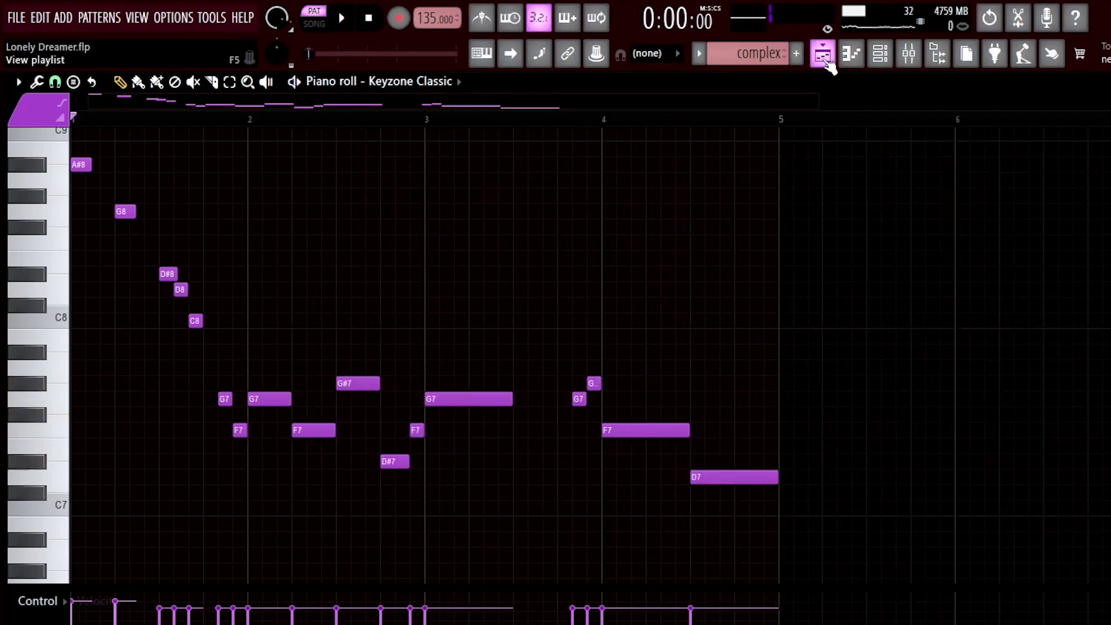
Place the Verse Piano pattern on Track 4 of the playlist and unmute the tracks from there down
{"action": "left_click", "coordinate": [826, 57]}
{"action": "left_click", "coordinate": [75, 210]}
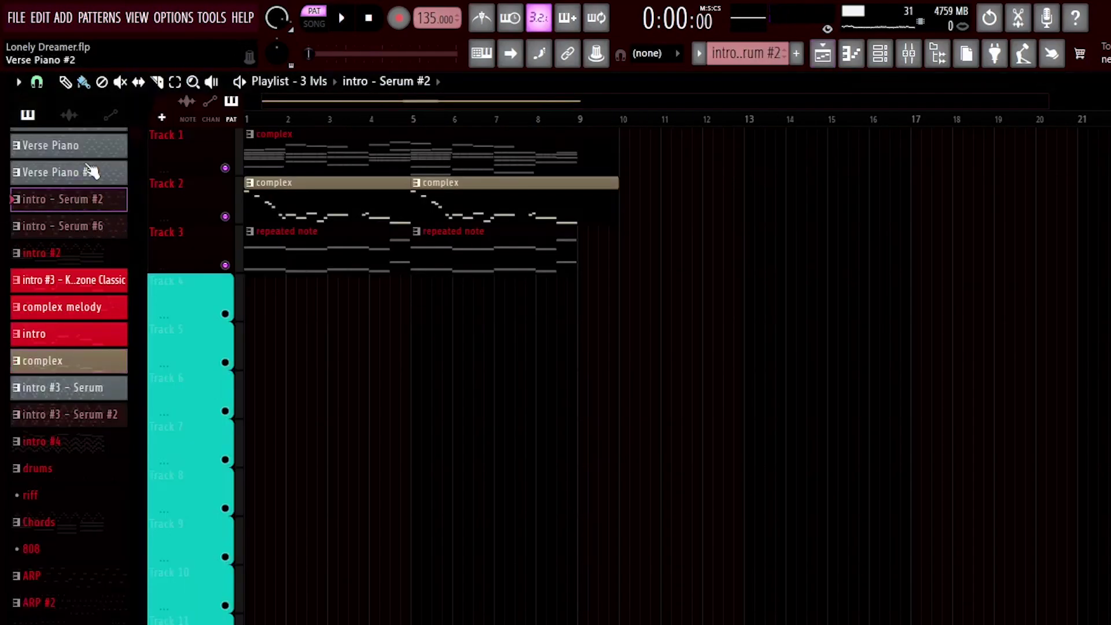
{"action": "scroll", "coordinate": [93, 225], "scroll_direction": "up", "scroll_amount": 2}
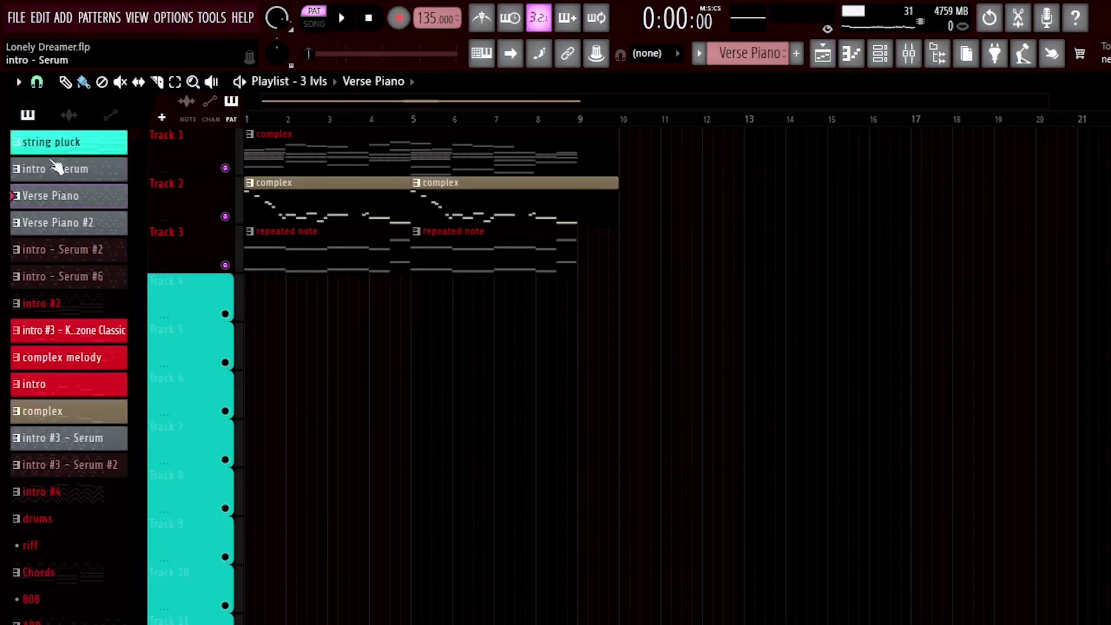
{"action": "left_click", "coordinate": [279, 311]}
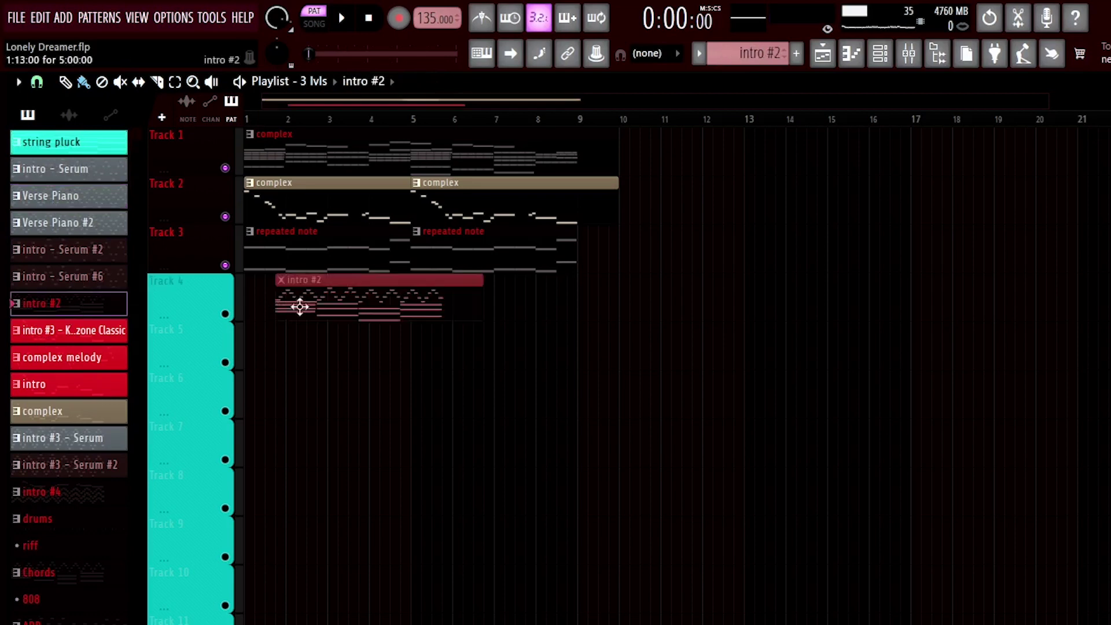
{"action": "left_click", "coordinate": [226, 314], "text": "ctrl"}
Open the Verse Piano clip in the piano roll and play back its arpeggio on its own
{"action": "double_click", "coordinate": [265, 302]}
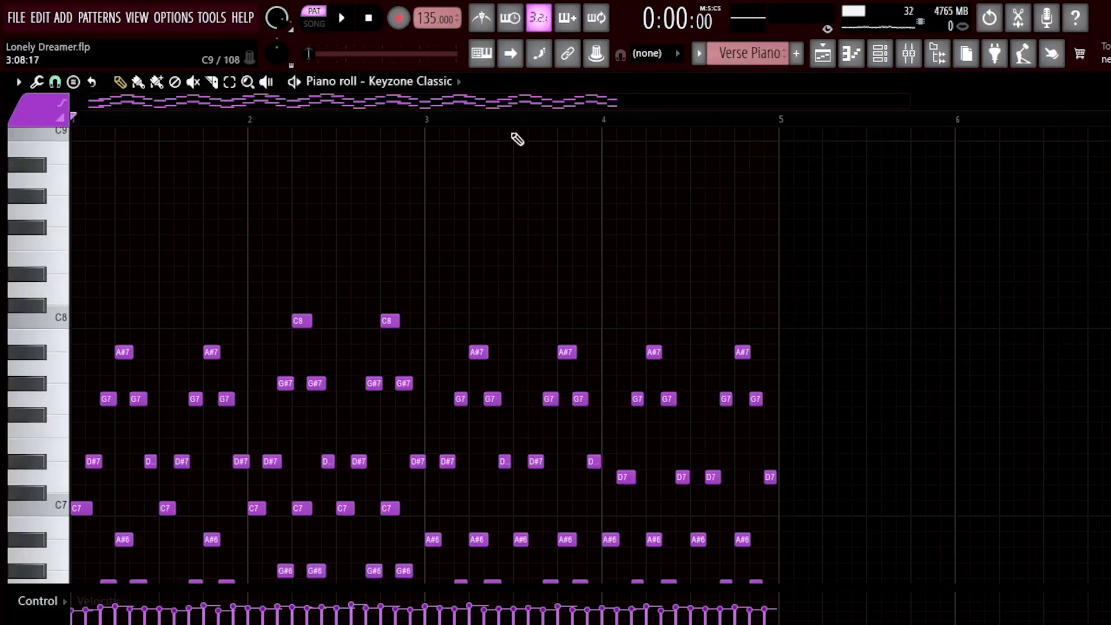
{"action": "scroll", "coordinate": [58, 292], "scroll_direction": "down", "scroll_amount": 4}
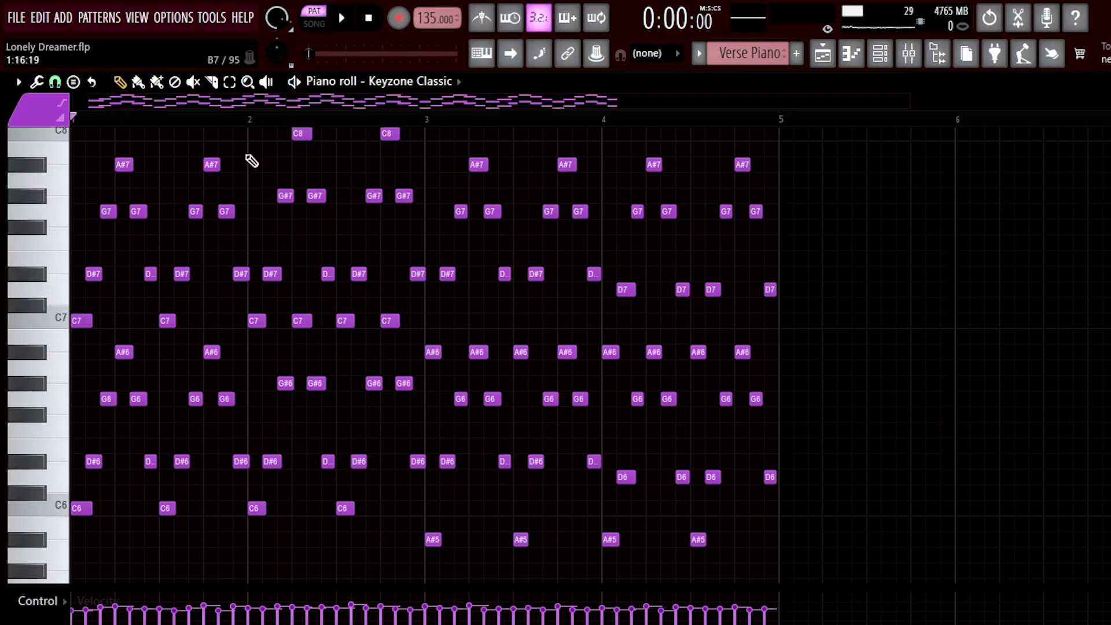
{"action": "key", "text": "space"}
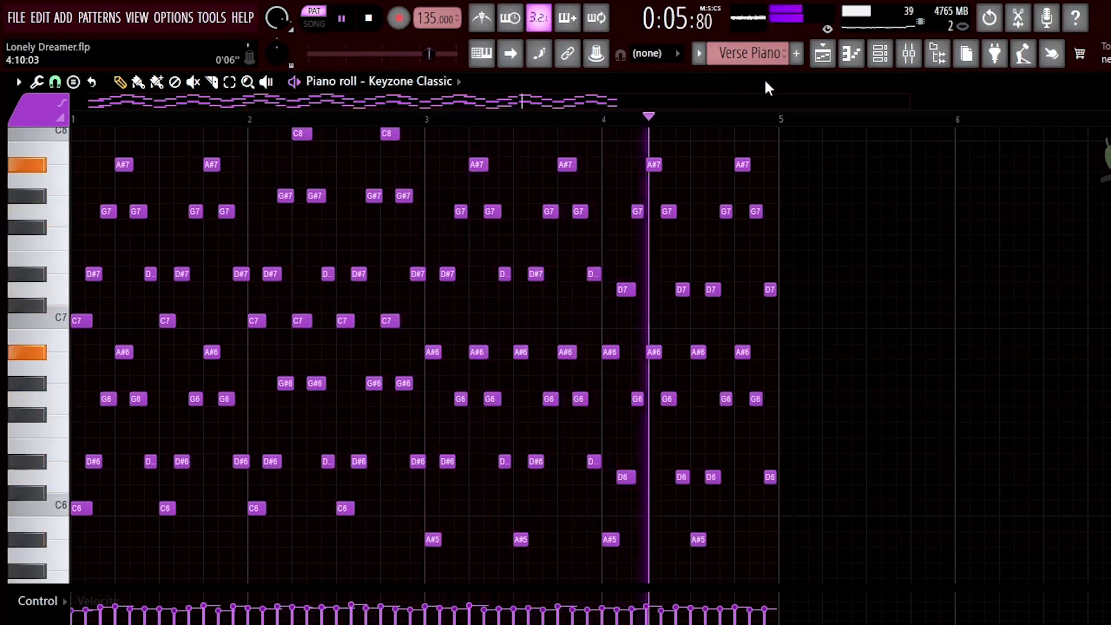
Return to the playlist and play the whole song with the Verse Piano layer added
{"action": "left_click", "coordinate": [822, 53]}
{"action": "left_click", "coordinate": [314, 23]}
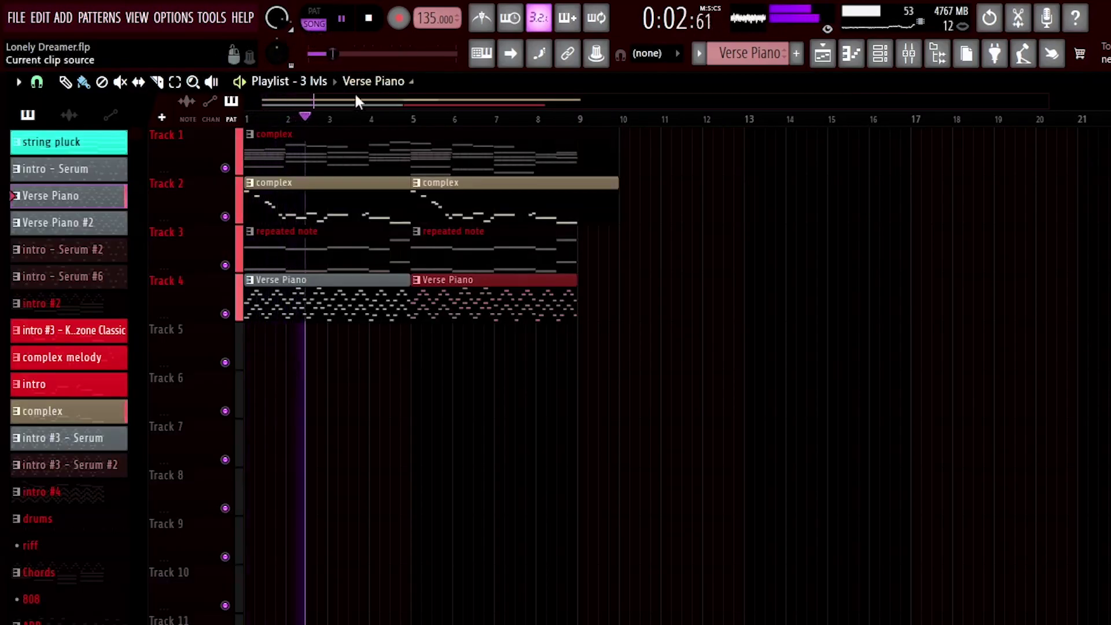
{"action": "key", "text": "space"}
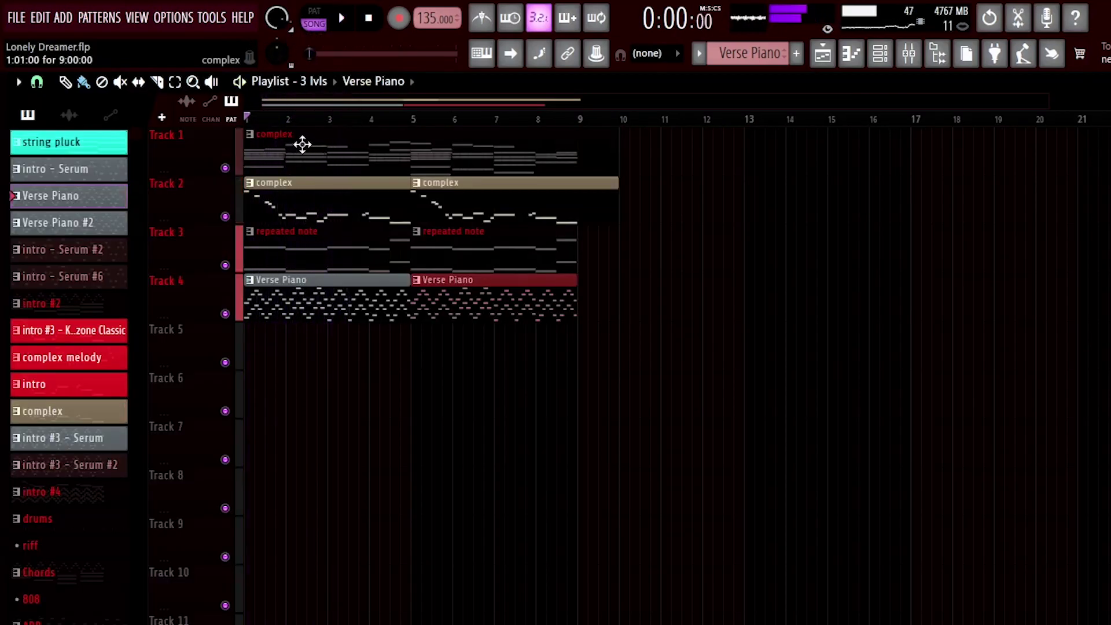
{"action": "right_click", "coordinate": [302, 145]}
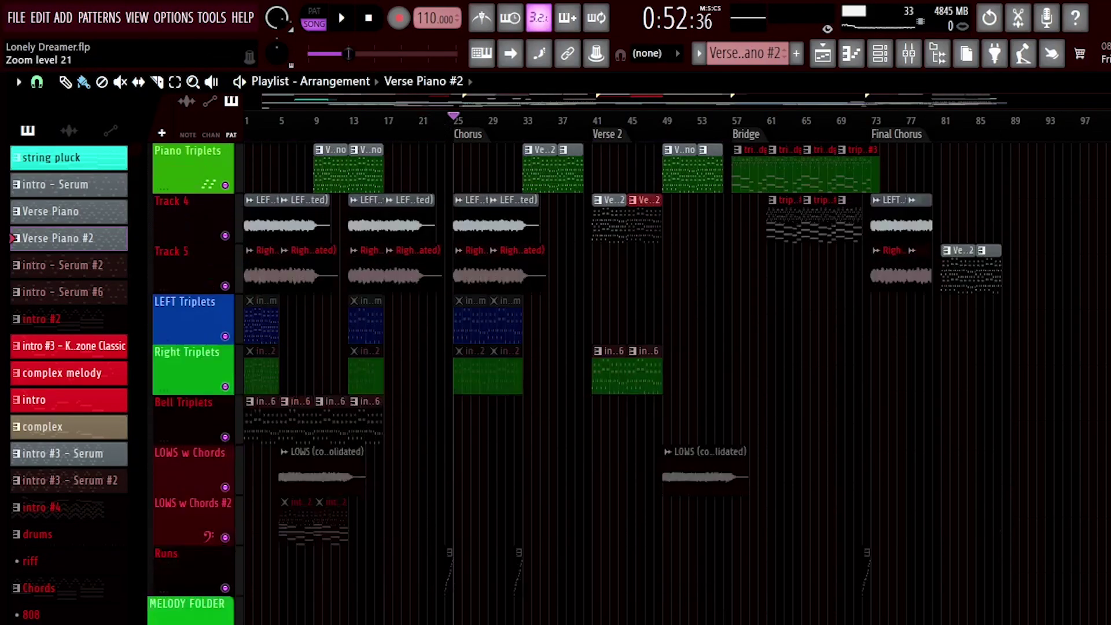
Look over the full arrangement's tracks and walk through the mixer inserts from CHOIR back to RECORDING
{"action": "scroll", "coordinate": [776, 272], "scroll_direction": "down", "scroll_amount": 5}
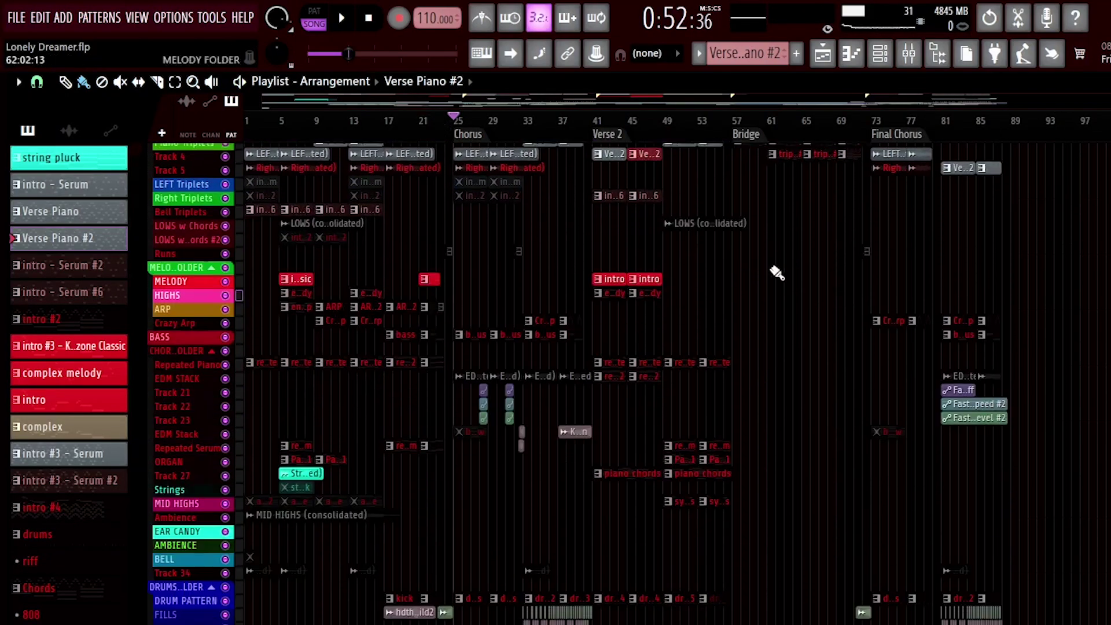
{"action": "scroll", "coordinate": [776, 272], "scroll_direction": "down", "scroll_amount": 3}
{"action": "left_click", "coordinate": [921, 53]}
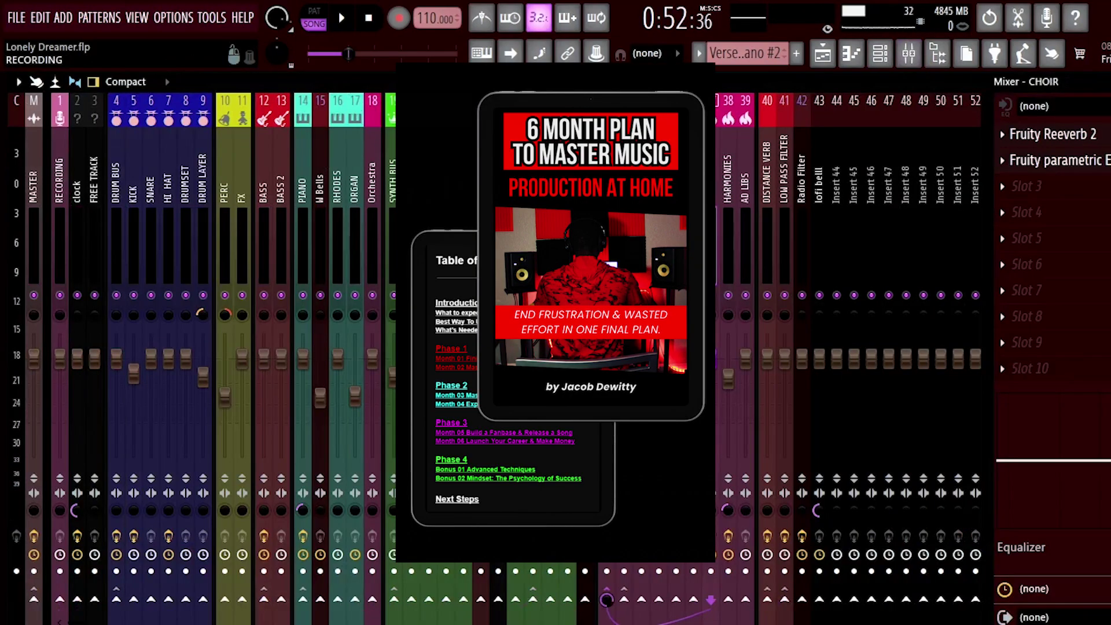
{"action": "key", "text": "Left"}
{"action": "key", "text": "Left"}
{"action": "key", "text": "Left"}
{"action": "key", "text": "Left"}
{"action": "key", "text": "Left"}
{"action": "key", "text": "Left"}
{"action": "key", "text": "Left"}
{"action": "key", "text": "Left"}
{"action": "key", "text": "Left"}
{"action": "key", "text": "Left"}
{"action": "key", "text": "Left"}
{"action": "key", "text": "Left"}
{"action": "key", "text": "Left"}
{"action": "key", "text": "Left"}
{"action": "key", "text": "Left"}
{"action": "key", "text": "Left"}
{"action": "key", "text": "Left"}
{"action": "key", "text": "Left"}
{"action": "key", "text": "Left"}
{"action": "key", "text": "Left"}
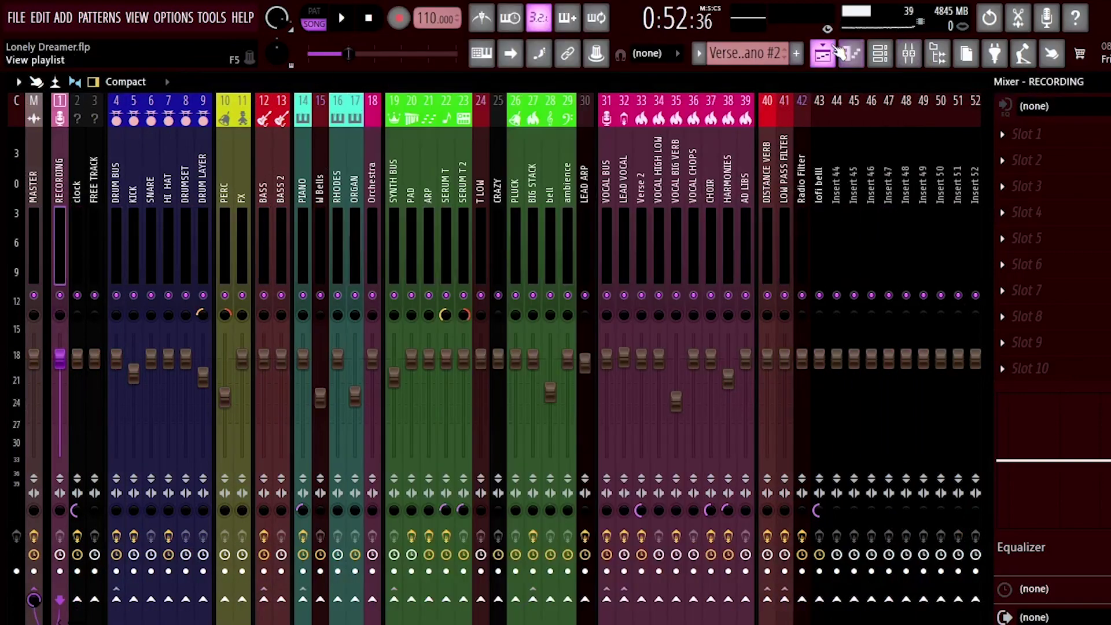
Go back to the playlist and look through the chord, drum and vocal tracks around Verse 2
{"action": "left_click", "coordinate": [828, 52]}
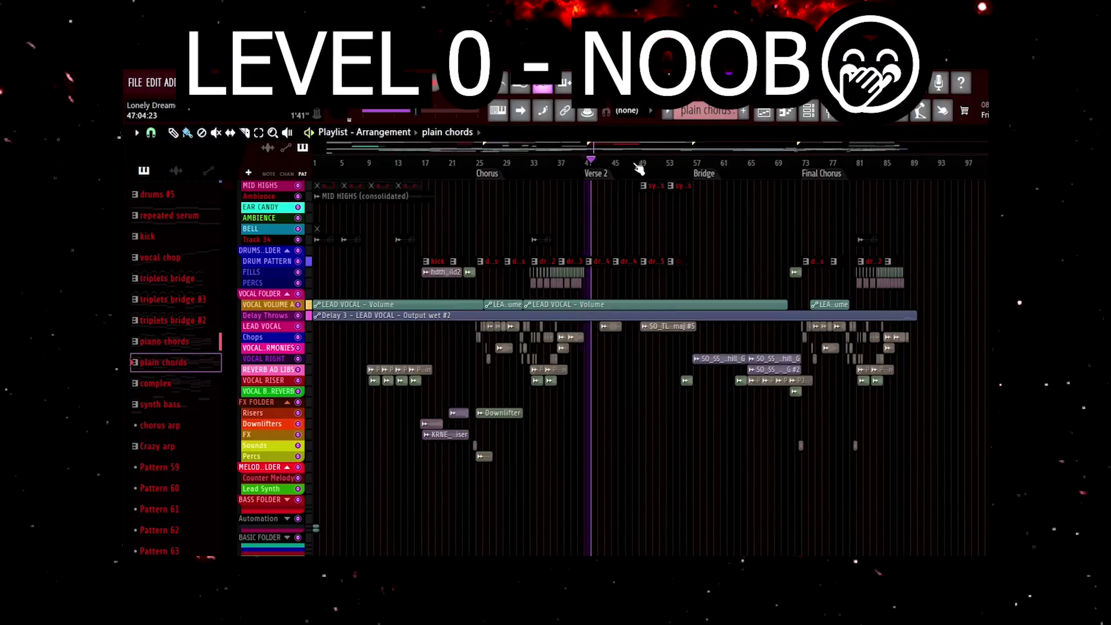
{"action": "scroll", "coordinate": [983, 193], "scroll_direction": "up", "scroll_amount": 3}
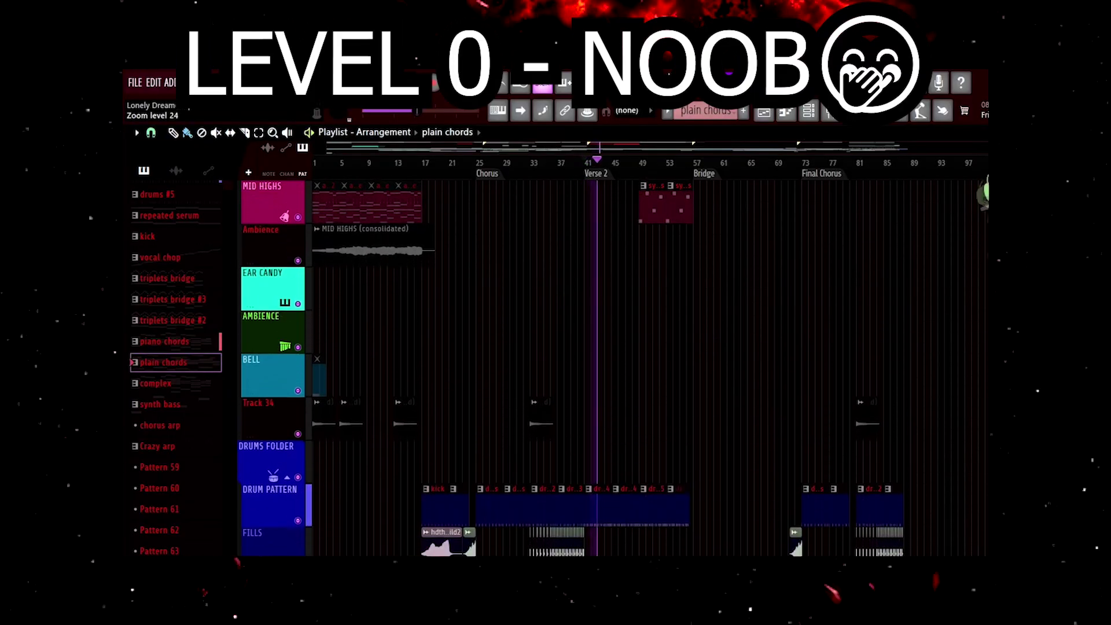
{"action": "scroll", "coordinate": [709, 263], "scroll_direction": "up", "scroll_amount": 4}
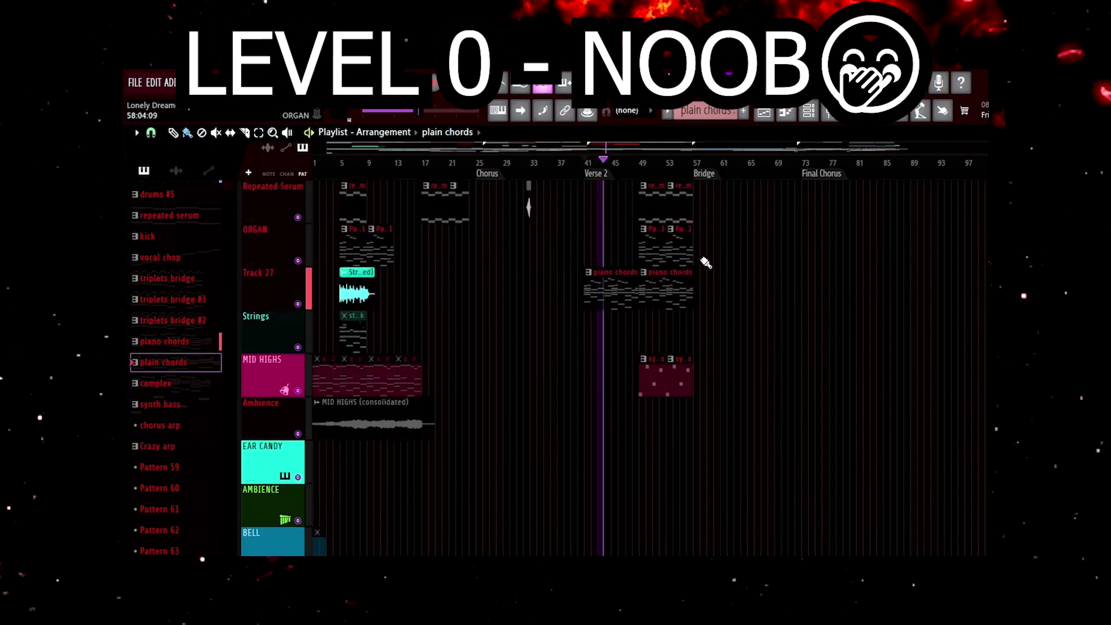
{"action": "scroll", "coordinate": [699, 263], "scroll_direction": "down", "scroll_amount": 18}
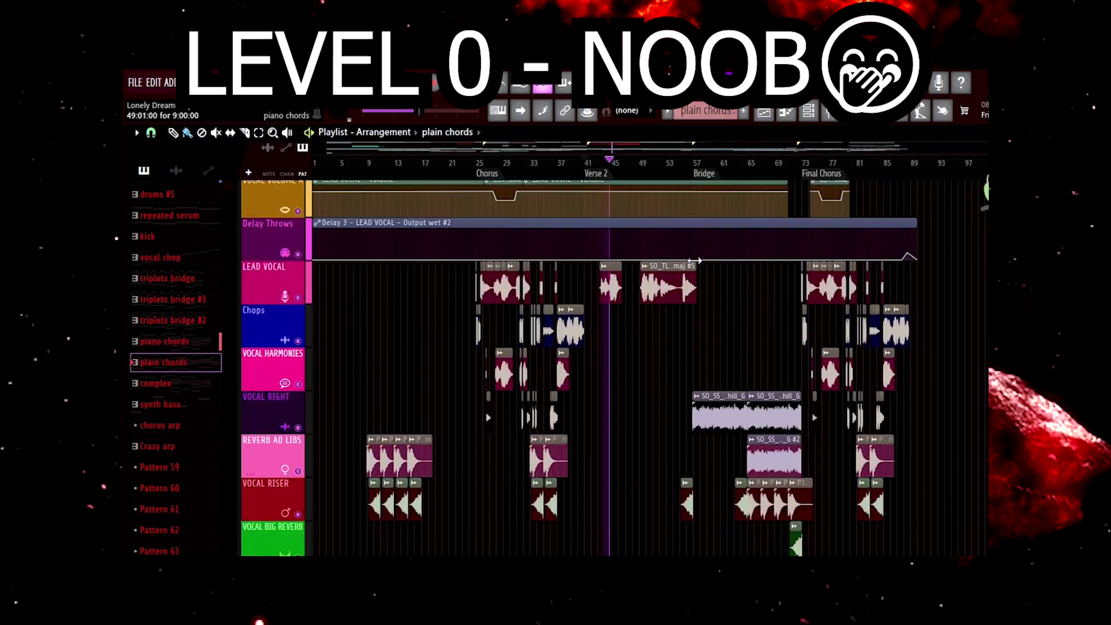
{"action": "scroll", "coordinate": [694, 260], "scroll_direction": "up", "scroll_amount": 15}
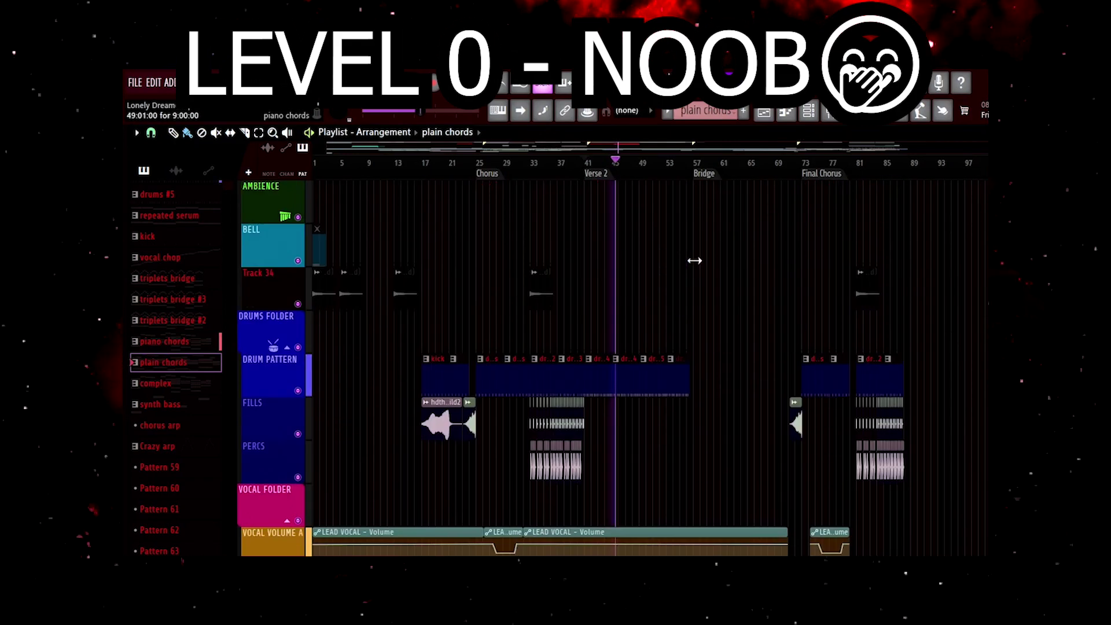
Play Verse 2 with the plain chords and look through its melody, chord, drum and vocal tracks
{"action": "scroll", "coordinate": [695, 261], "scroll_direction": "up", "scroll_amount": 6}
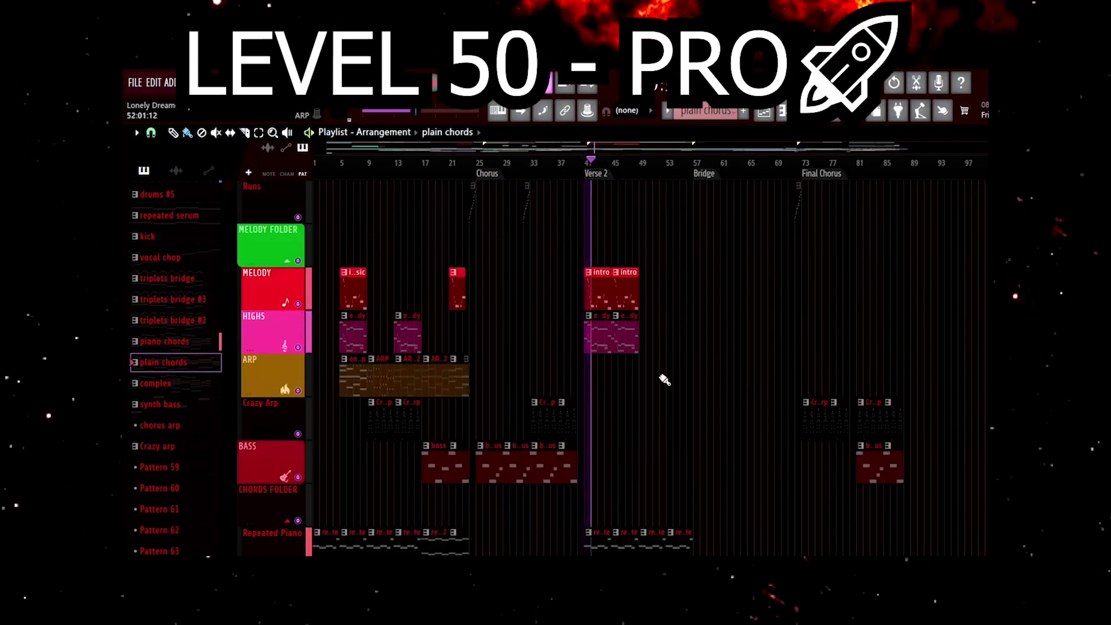
{"action": "scroll", "coordinate": [664, 379], "scroll_direction": "down", "scroll_amount": 7}
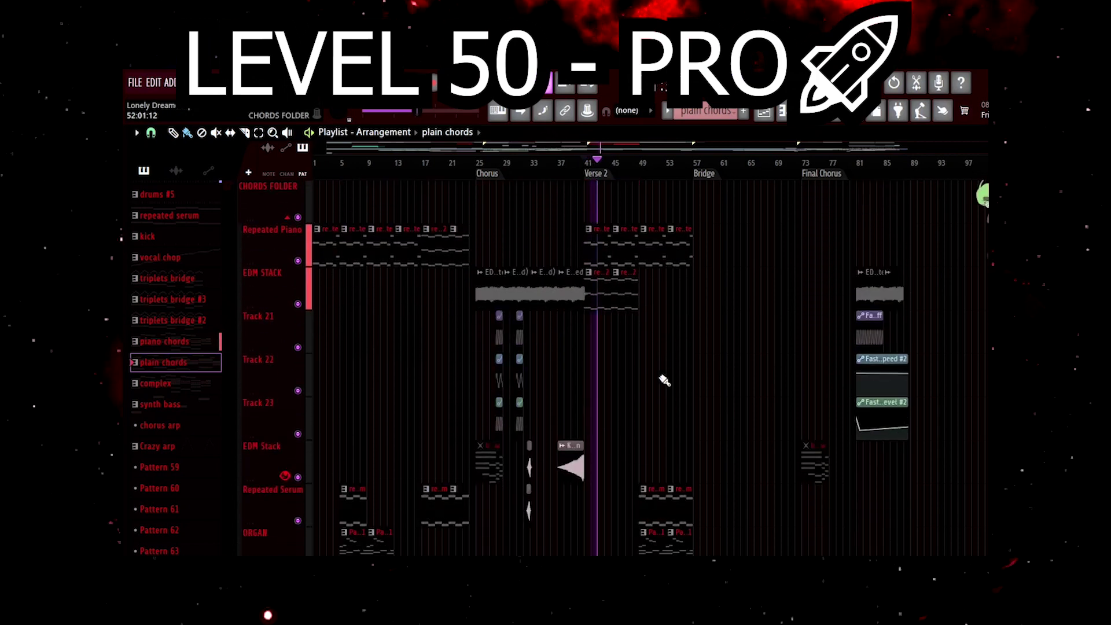
{"action": "scroll", "coordinate": [665, 380], "scroll_direction": "down", "scroll_amount": 4}
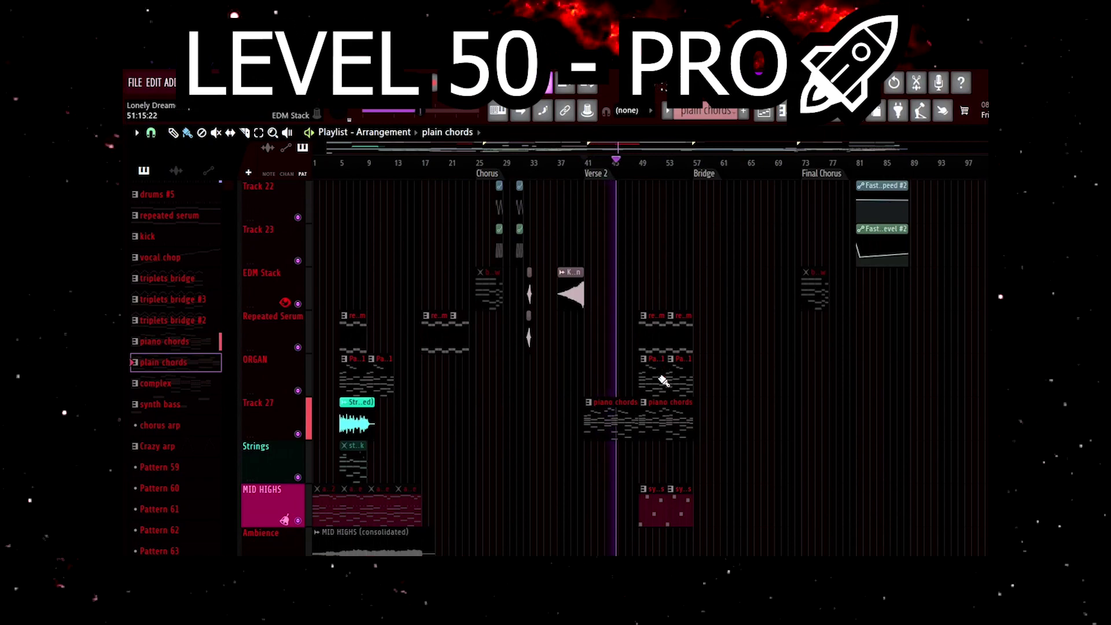
{"action": "scroll", "coordinate": [664, 380], "scroll_direction": "down", "scroll_amount": 15}
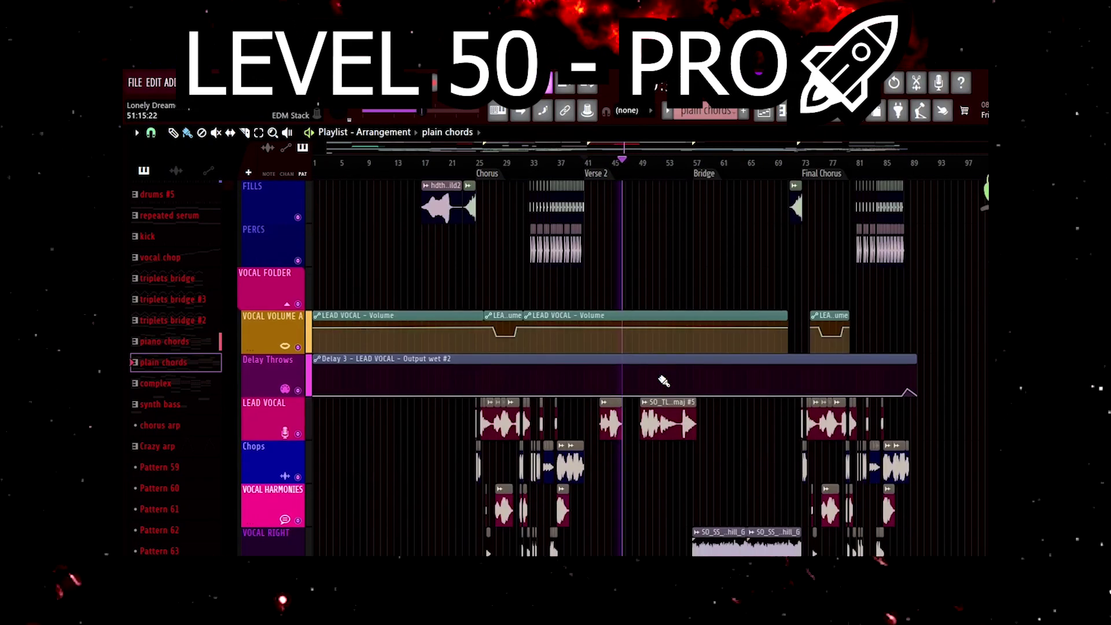
{"action": "scroll", "coordinate": [664, 381], "scroll_direction": "up", "scroll_amount": 12}
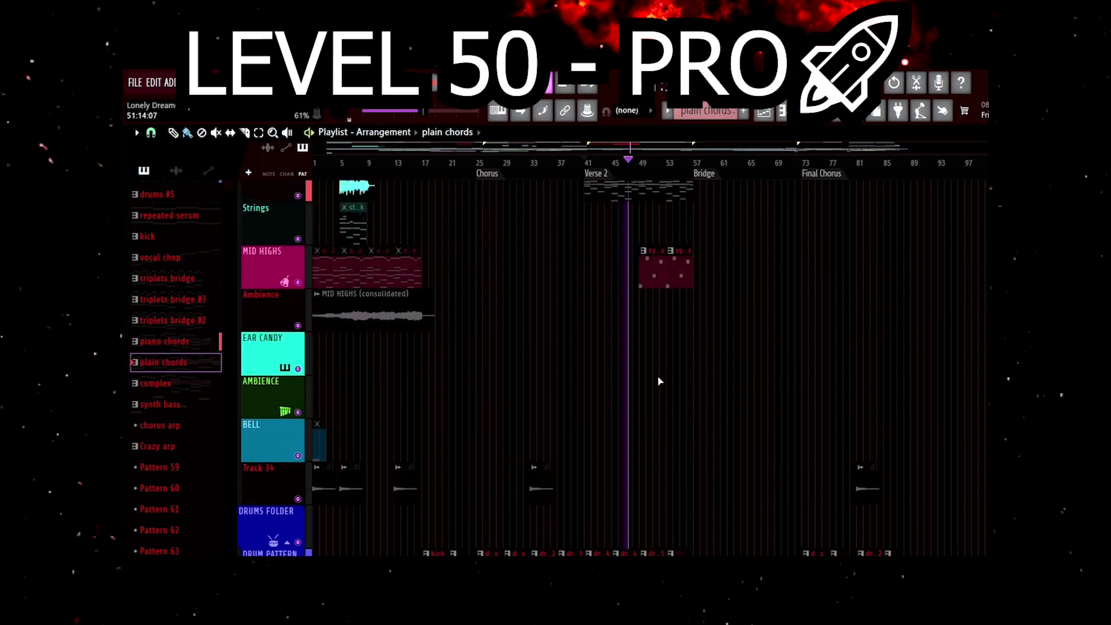
{"action": "scroll", "coordinate": [659, 381], "scroll_direction": "up", "scroll_amount": 10}
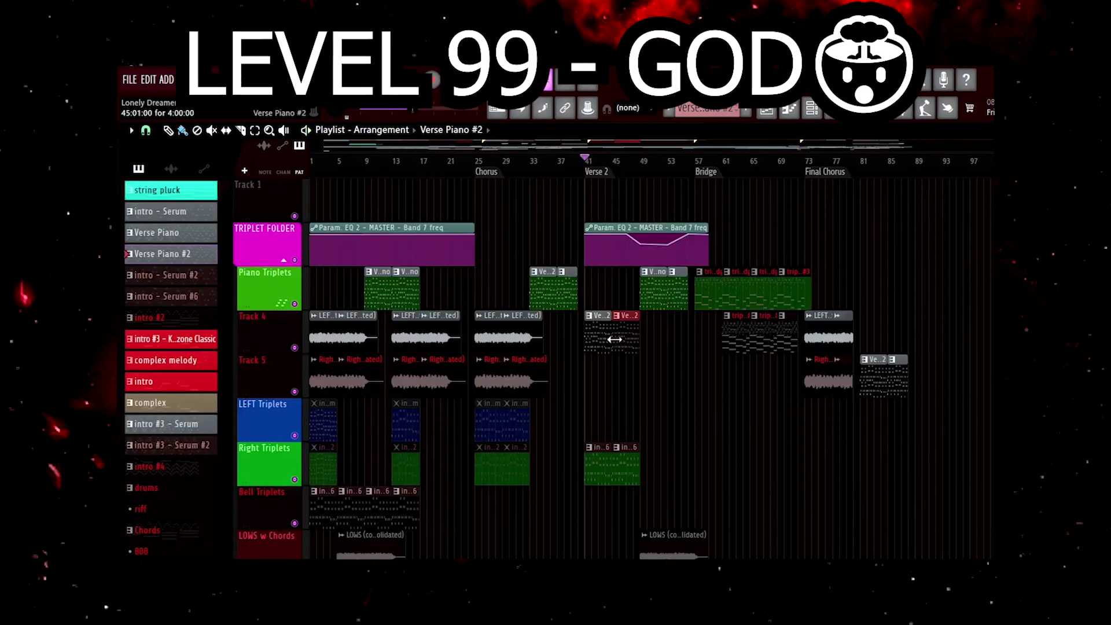
Play Verse 2 with the Verse Piano #2 layer and examine its triplet, melody, bass and chord tracks
{"action": "scroll", "coordinate": [628, 367], "scroll_direction": "down", "scroll_amount": 3}
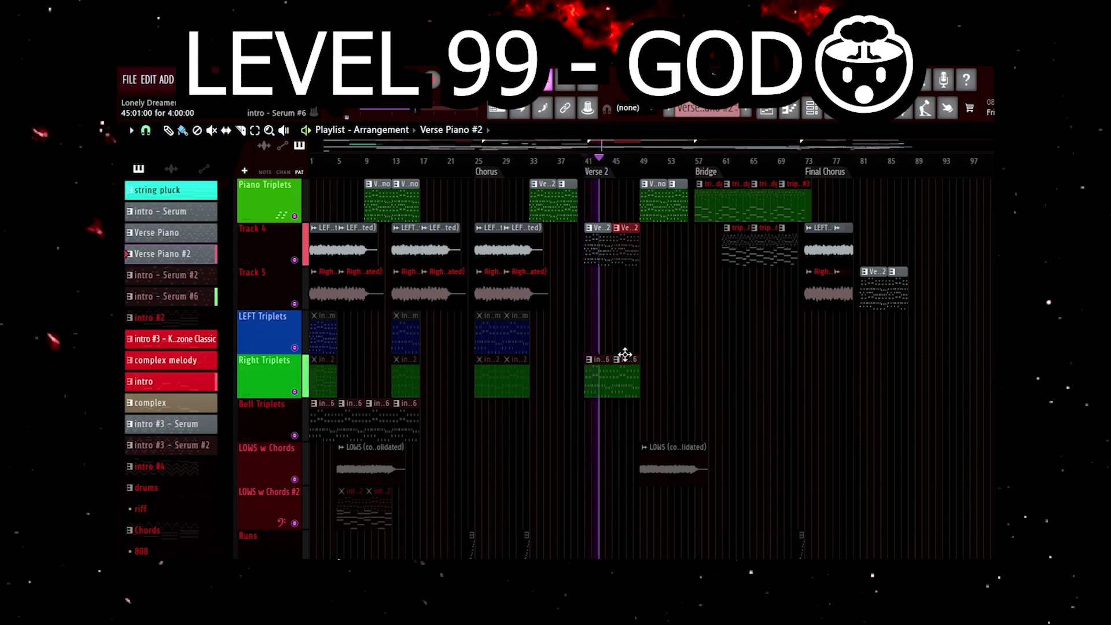
{"action": "scroll", "coordinate": [625, 354], "scroll_direction": "down", "scroll_amount": 3}
{"action": "scroll", "coordinate": [626, 358], "scroll_direction": "down", "scroll_amount": 2}
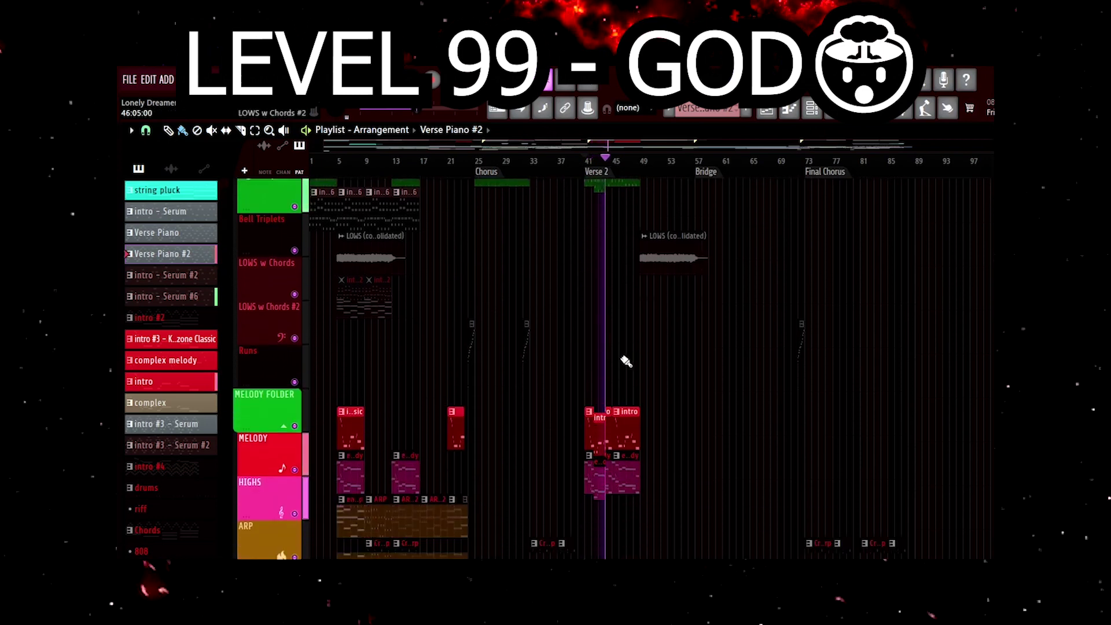
{"action": "scroll", "coordinate": [627, 361], "scroll_direction": "up", "scroll_amount": 2}
{"action": "scroll", "coordinate": [626, 361], "scroll_direction": "down", "scroll_amount": 10}
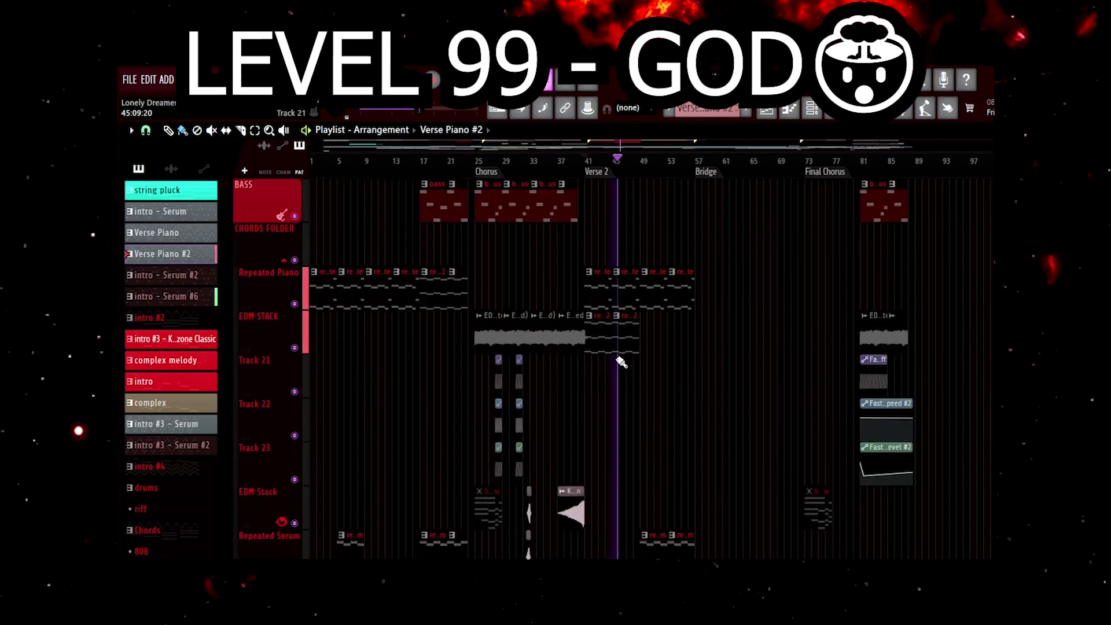
{"action": "scroll", "coordinate": [621, 361], "scroll_direction": "up", "scroll_amount": 4}
{"action": "scroll", "coordinate": [621, 362], "scroll_direction": "down", "scroll_amount": 7}
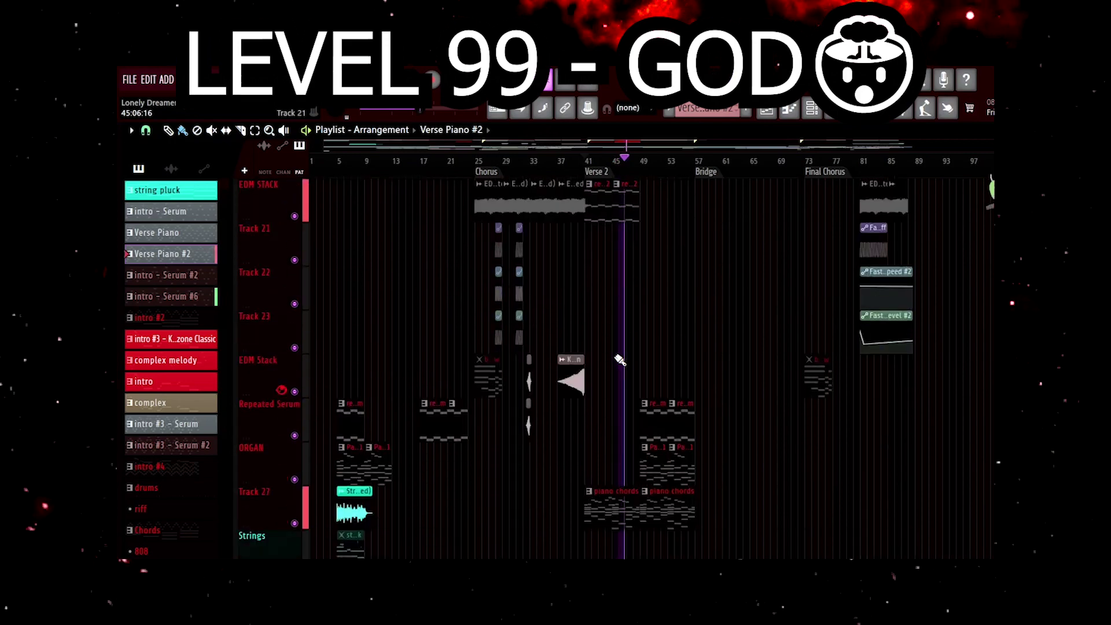
{"action": "scroll", "coordinate": [620, 361], "scroll_direction": "up", "scroll_amount": 5}
{"action": "scroll", "coordinate": [620, 361], "scroll_direction": "up", "scroll_amount": 12}
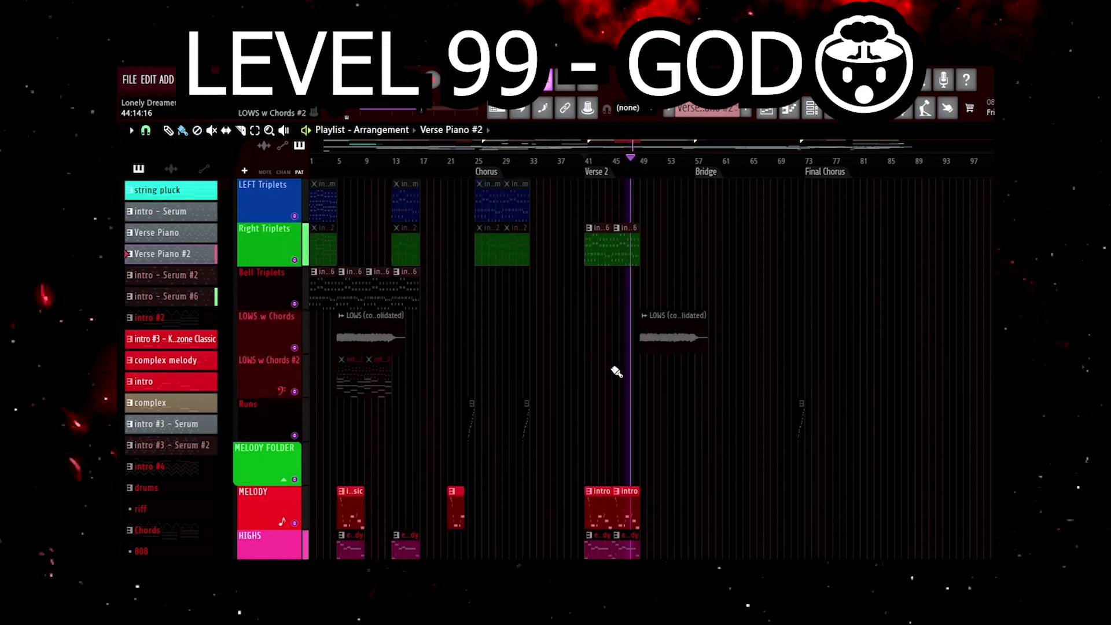
Play from the Chorus marker and examine the bass, EDM stack and chord tracks there
{"action": "scroll", "coordinate": [616, 371], "scroll_direction": "up", "scroll_amount": 2}
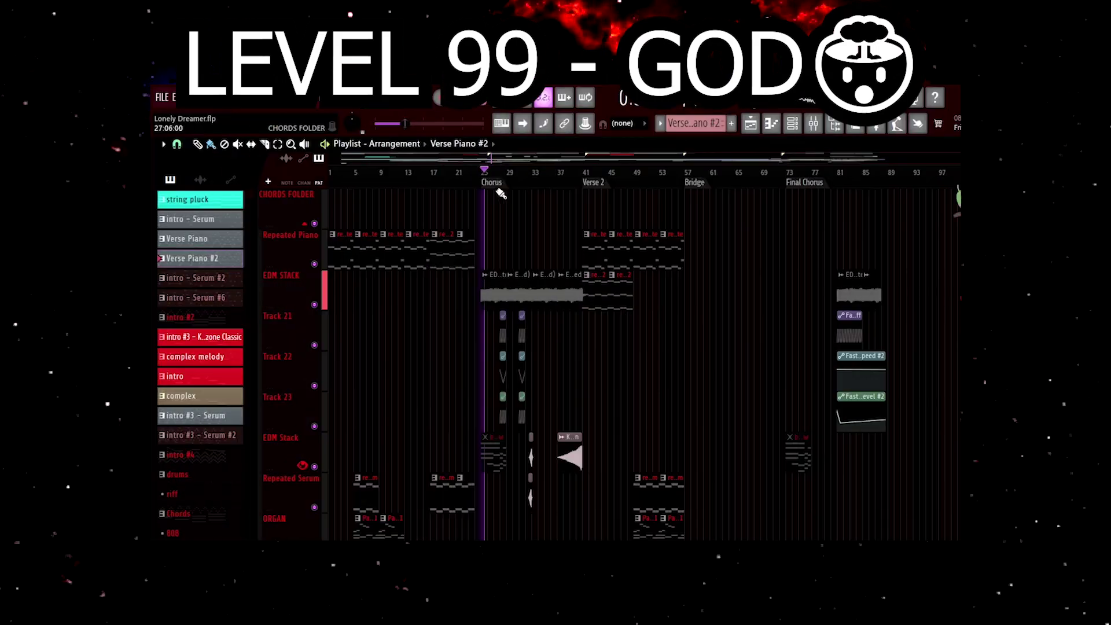
{"action": "scroll", "coordinate": [518, 377], "scroll_direction": "down", "scroll_amount": 4}
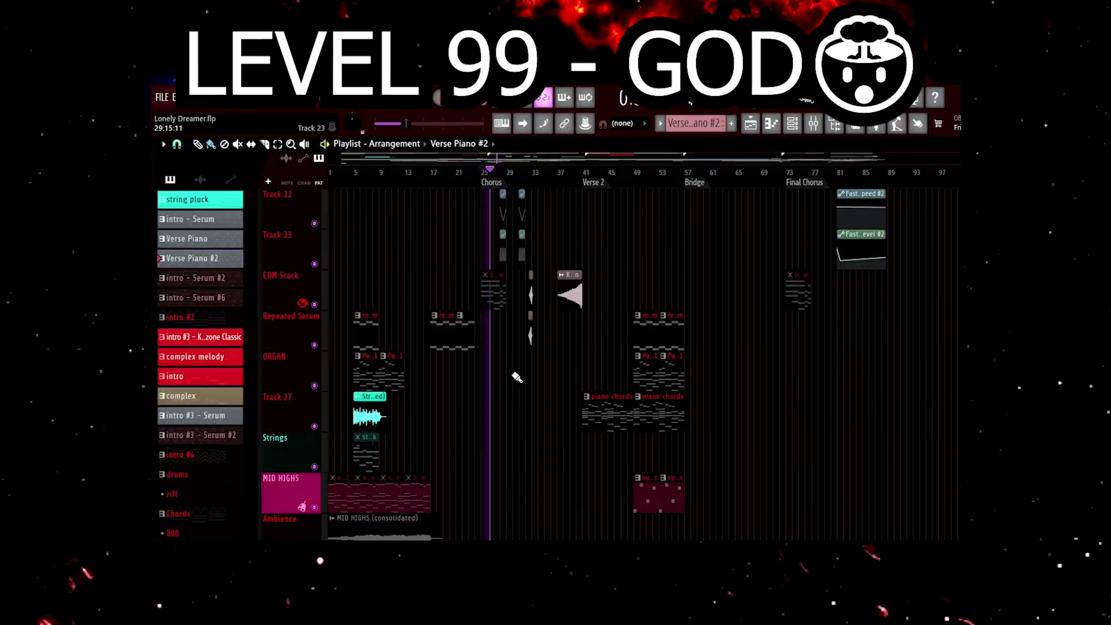
{"action": "scroll", "coordinate": [514, 377], "scroll_direction": "up", "scroll_amount": 6}
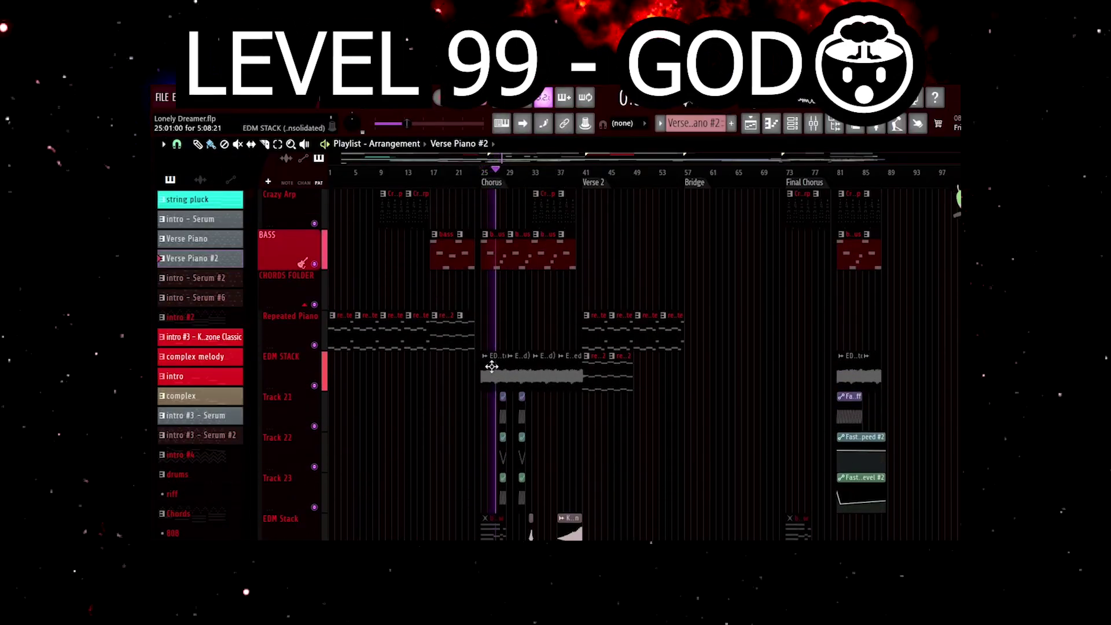